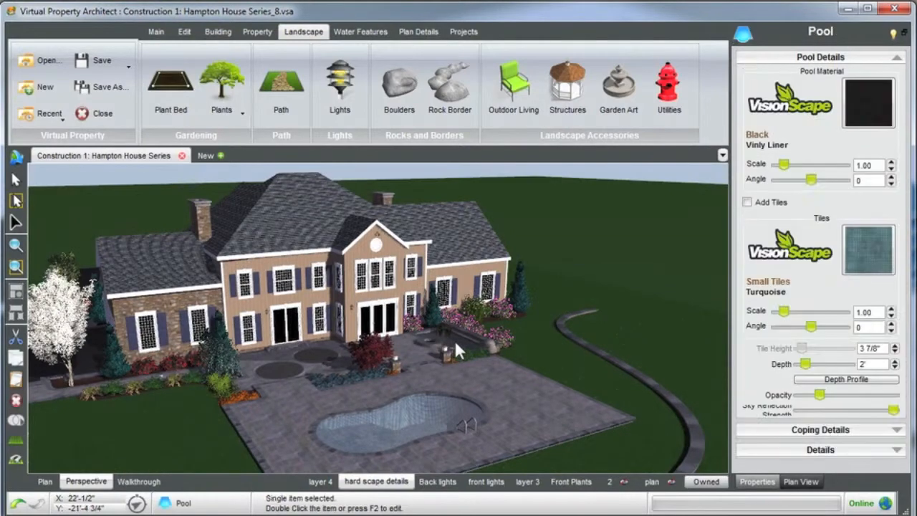
# Examine the existing rectangular pond beside the patio from close up and from several angles
pyautogui.scroll(5, 448, 354)
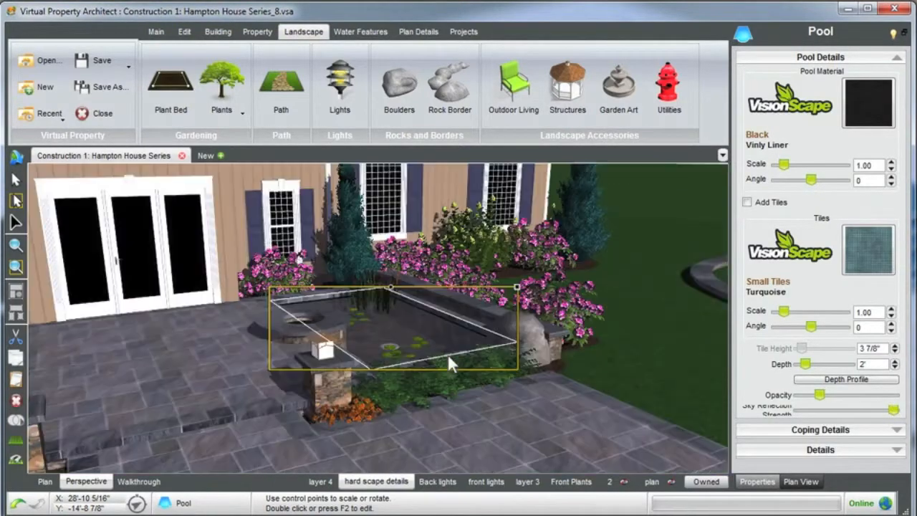
pyautogui.moveTo(430, 330); pyautogui.dragTo(408, 364, button='middle')
pyautogui.scroll(1, 433, 324)
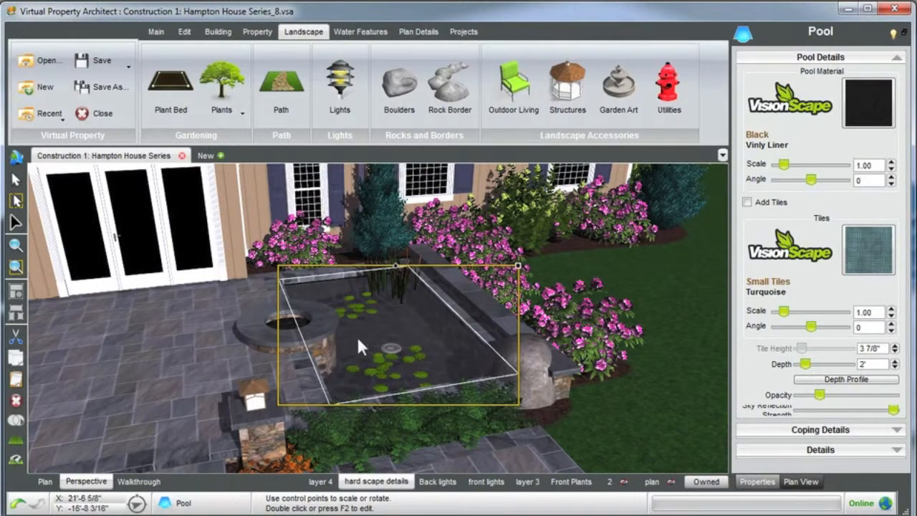
pyautogui.scroll(-3, 358, 341)
pyautogui.moveTo(364, 332); pyautogui.dragTo(380, 314, button='middle')
pyautogui.scroll(-2, 387, 317)
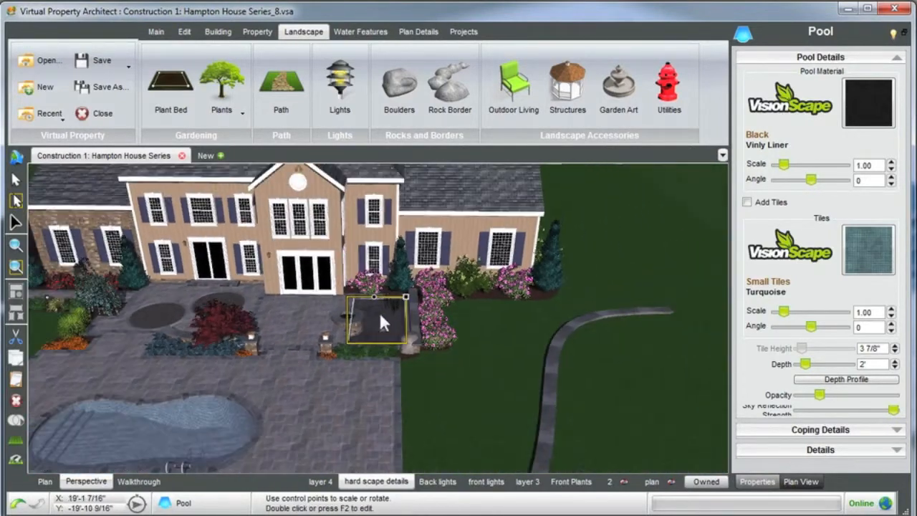
pyautogui.scroll(-1, 380, 315)
pyautogui.moveTo(423, 363); pyautogui.dragTo(427, 367, button='middle')
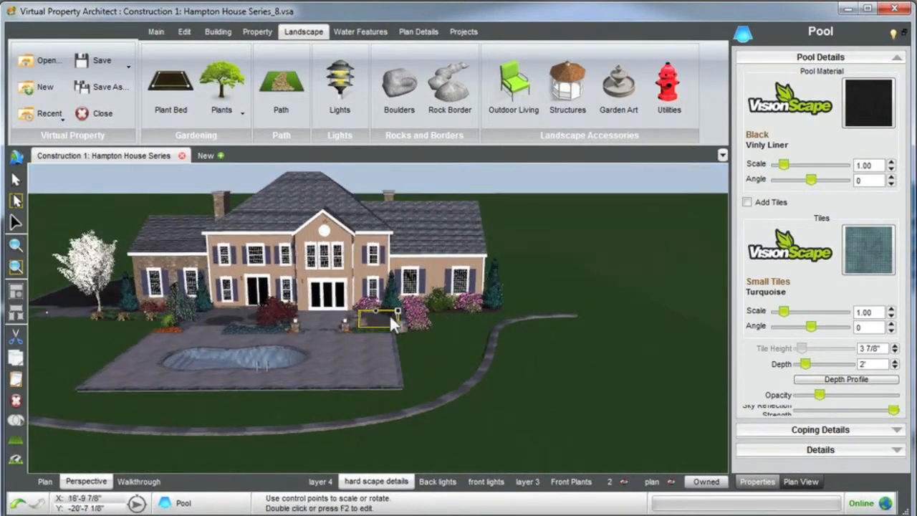
# Create a new layer named "pond 1" for work on the open lawn beside the house
pyautogui.click(566, 226)
pyautogui.press('Right')
pyautogui.press('Right')
pyautogui.press('Right')
pyautogui.press('Right')
pyautogui.press('Right')
pyautogui.press('Right')
pyautogui.press('Right')
pyautogui.press('Right')
pyautogui.press('Right')
pyautogui.press('Right')
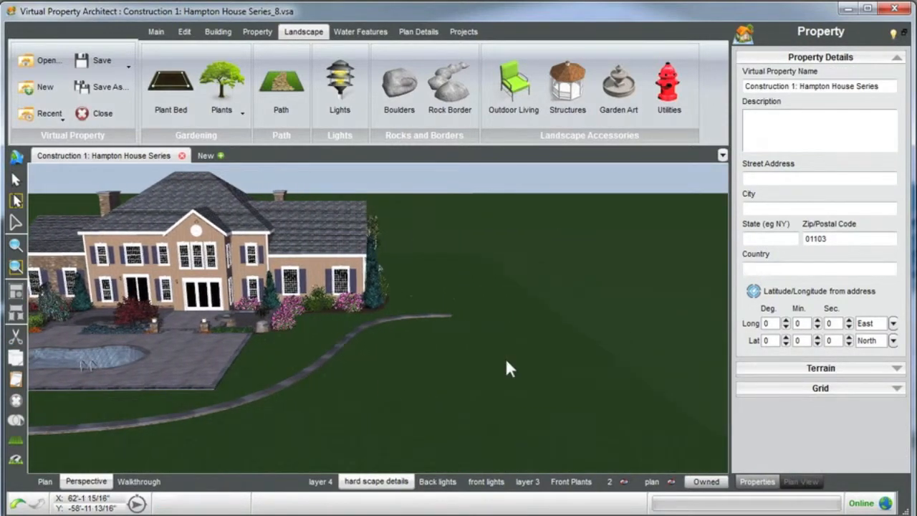
pyautogui.moveTo(409, 406); pyautogui.dragTo(457, 428, button='middle')
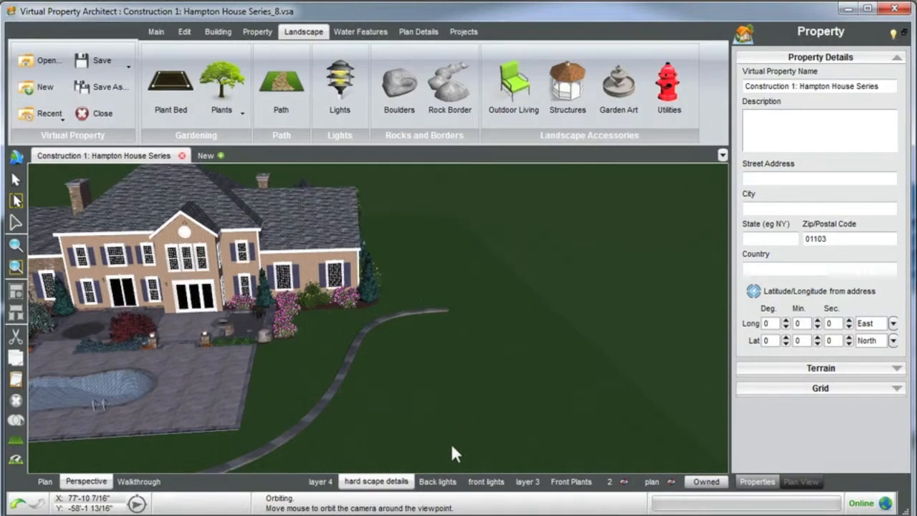
pyautogui.rightClick(366, 484)
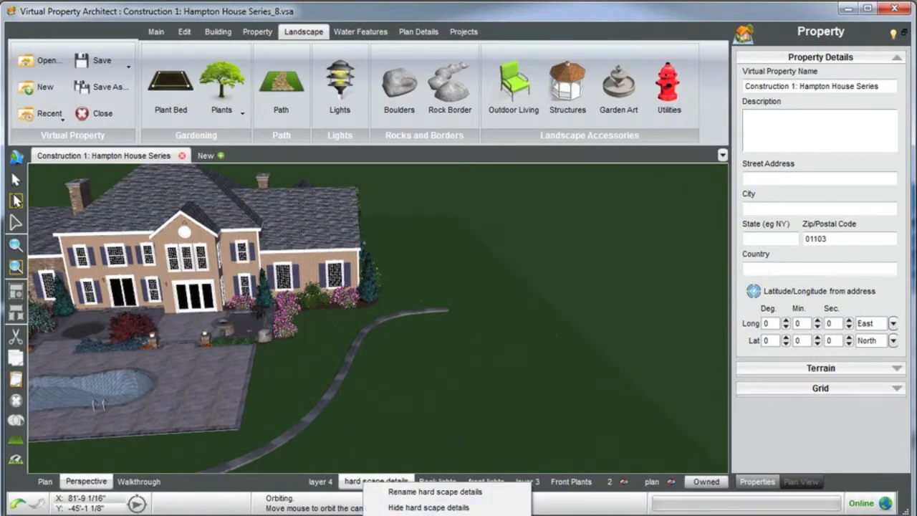
pyautogui.click(434, 491)
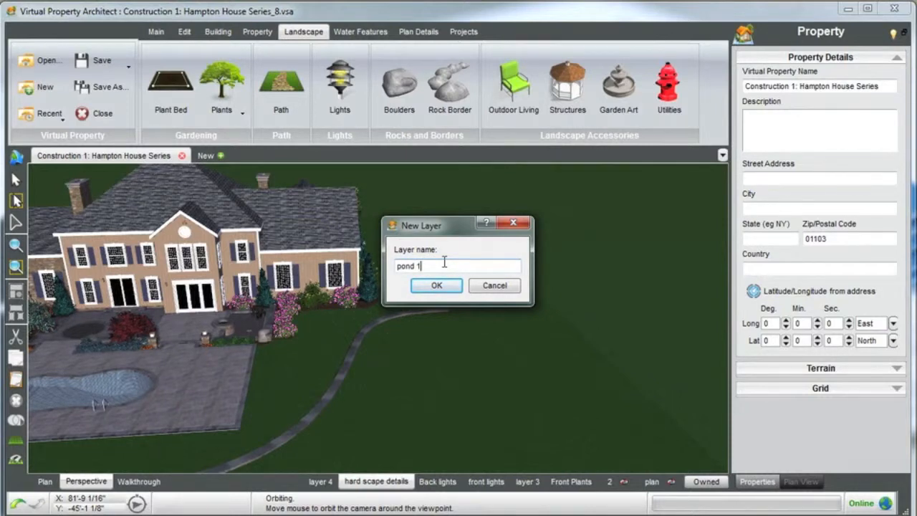
pyautogui.write('pond 1')
pyautogui.press('Return')
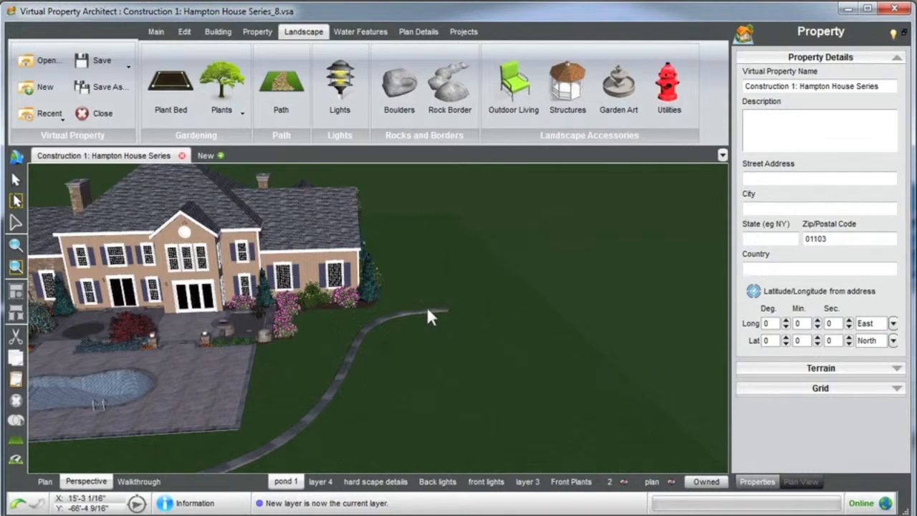
# Draw a closed, rounded pond with a rock border, about 20 feet long, on the open lawn beyond the curved path
pyautogui.click(351, 34)
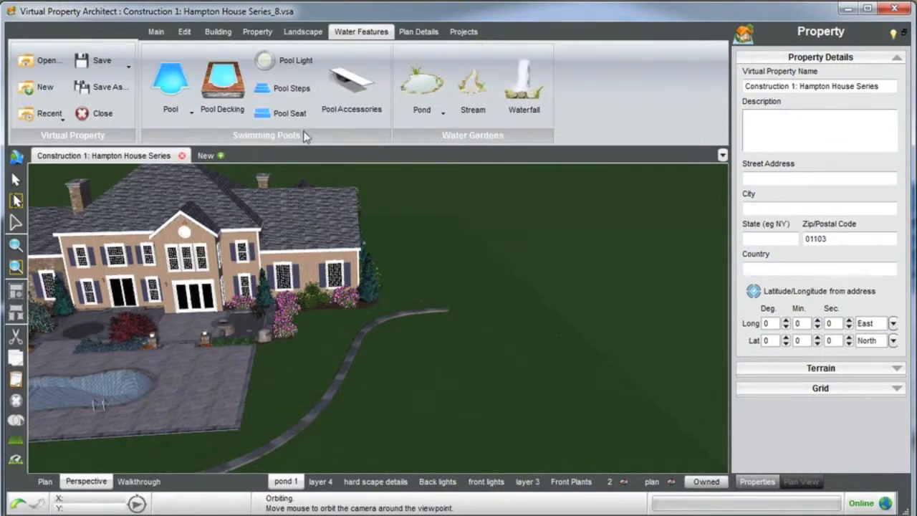
pyautogui.click(244, 328)
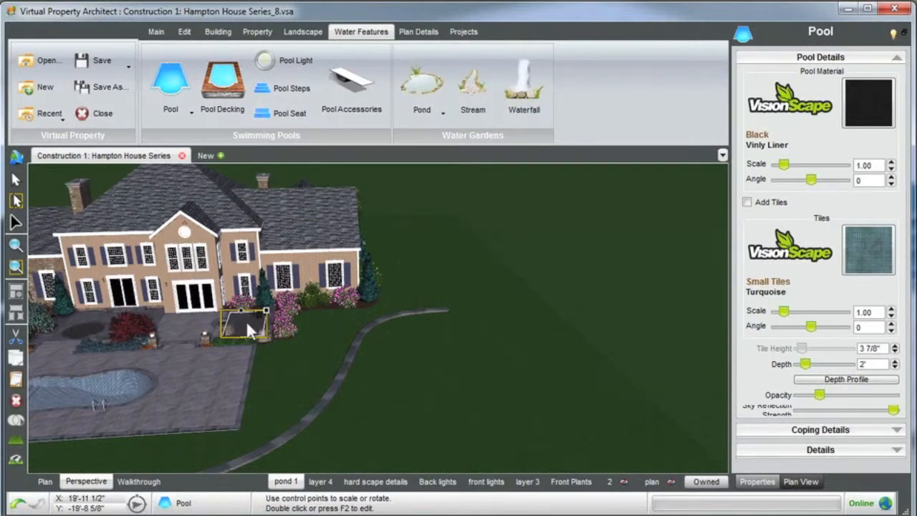
pyautogui.click(483, 368)
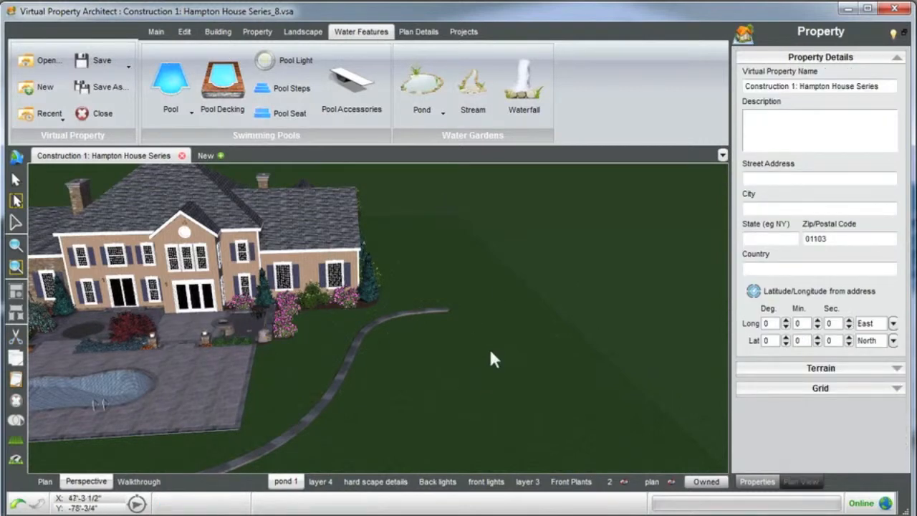
pyautogui.click(421, 87)
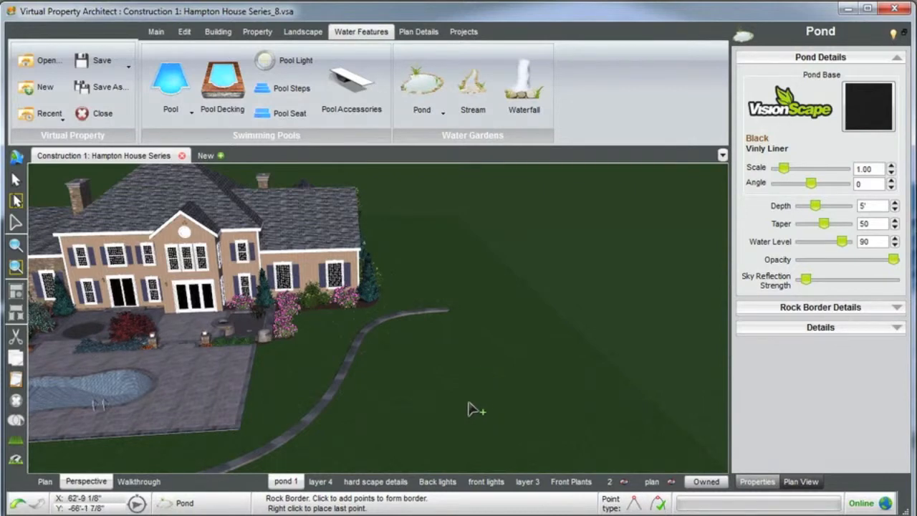
pyautogui.scroll(2, 470, 401)
pyautogui.click(470, 380)
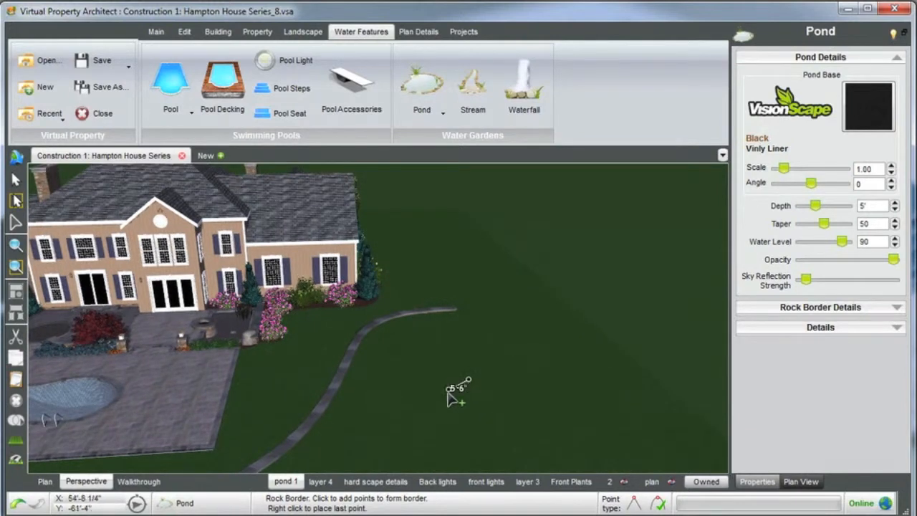
pyautogui.click(439, 401)
pyautogui.click(442, 438)
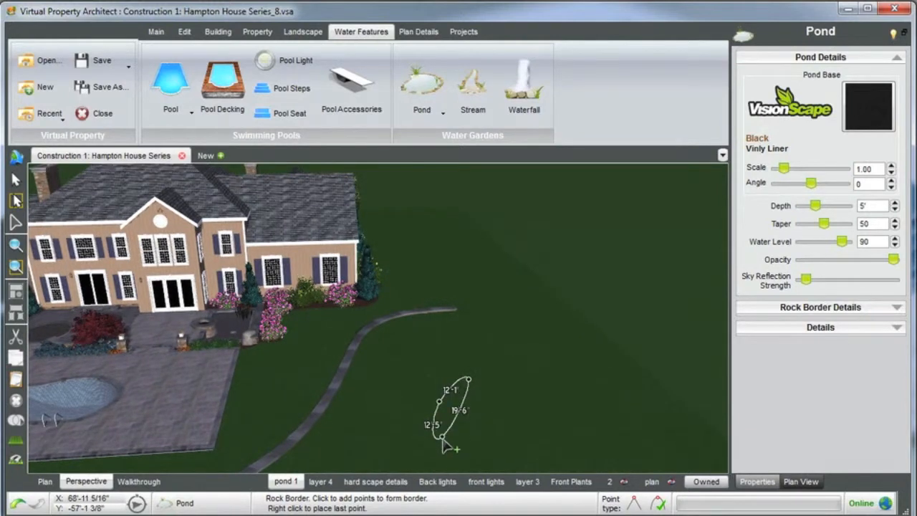
pyautogui.click(471, 450)
pyautogui.click(490, 433)
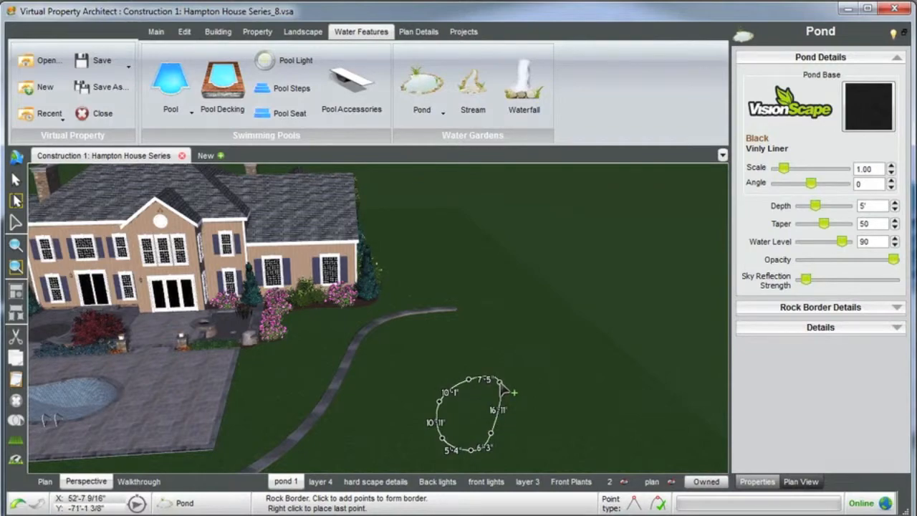
pyautogui.moveTo(493, 422); pyautogui.dragTo(526, 230, button='middle')
pyautogui.click(512, 229)
pyautogui.moveTo(404, 306); pyautogui.dragTo(389, 260, button='middle')
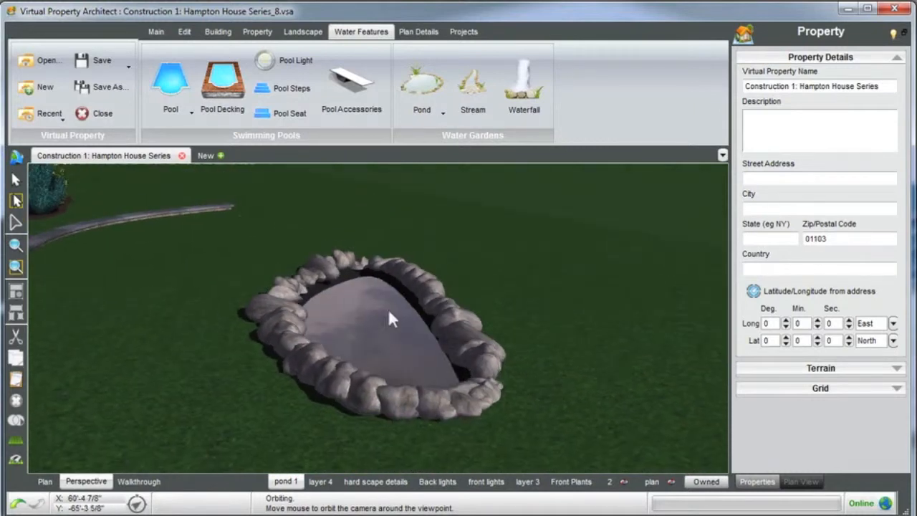
# Change the new pond's base material to the 1/2" Natural Gray Blend riverstone
pyautogui.click(375, 331)
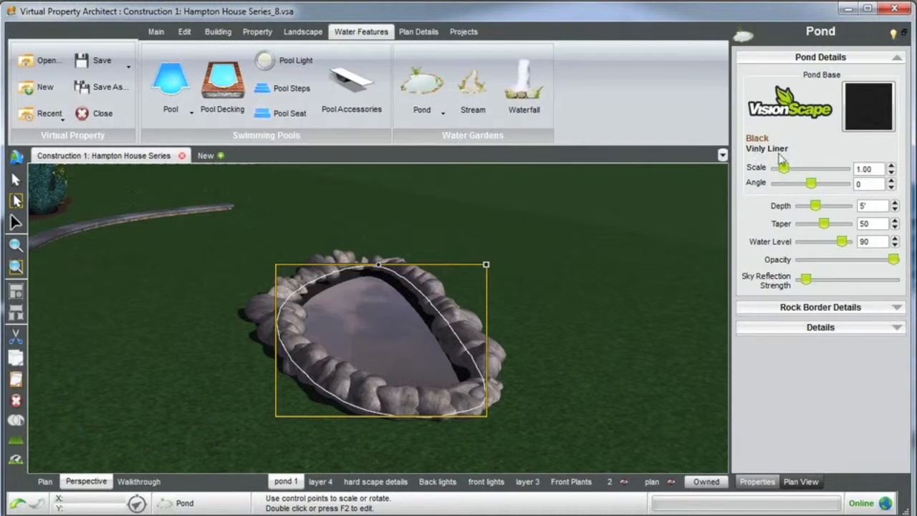
pyautogui.click(875, 102)
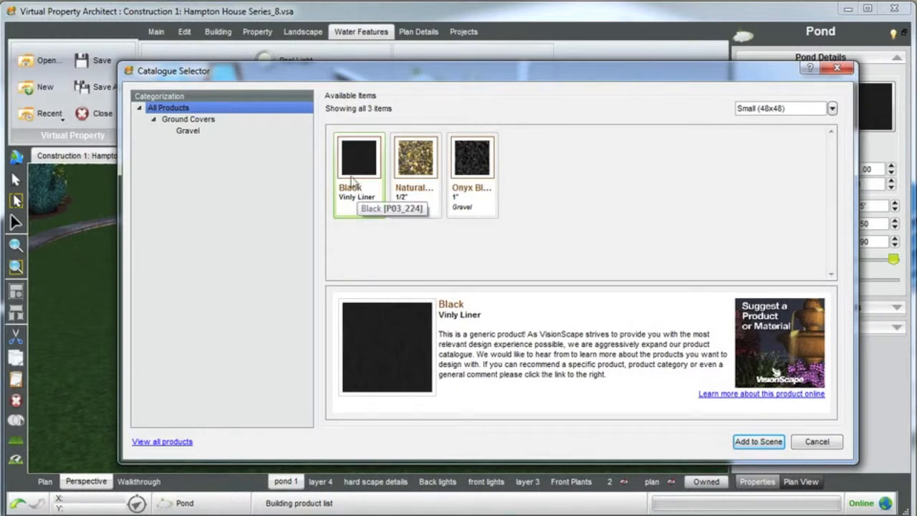
pyautogui.click(422, 165)
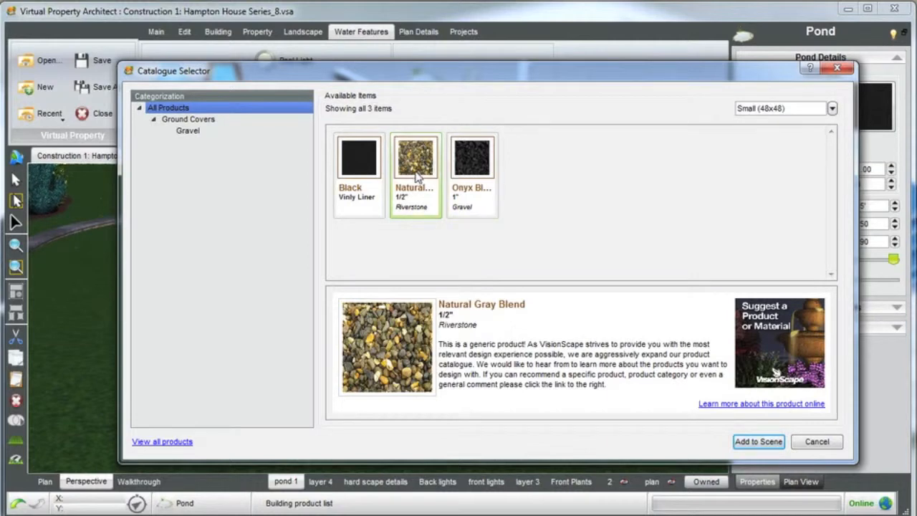
pyautogui.click(469, 172)
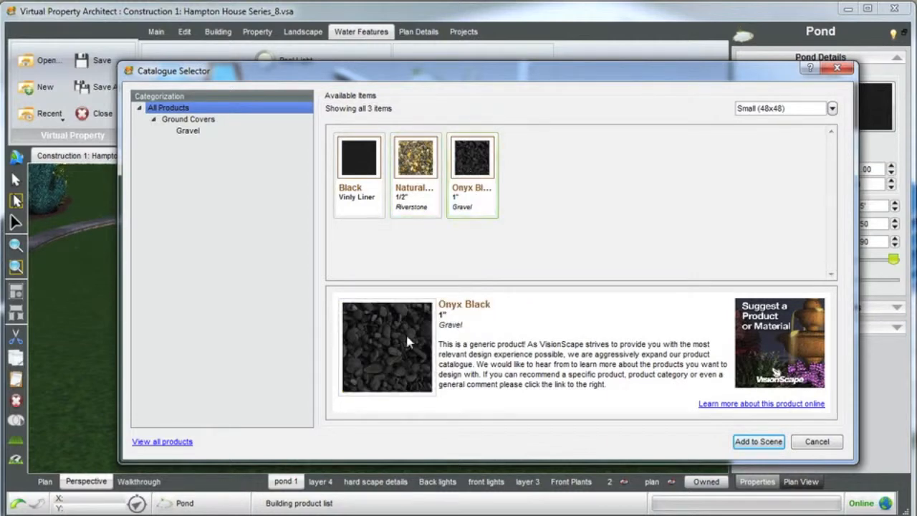
pyautogui.click(409, 172)
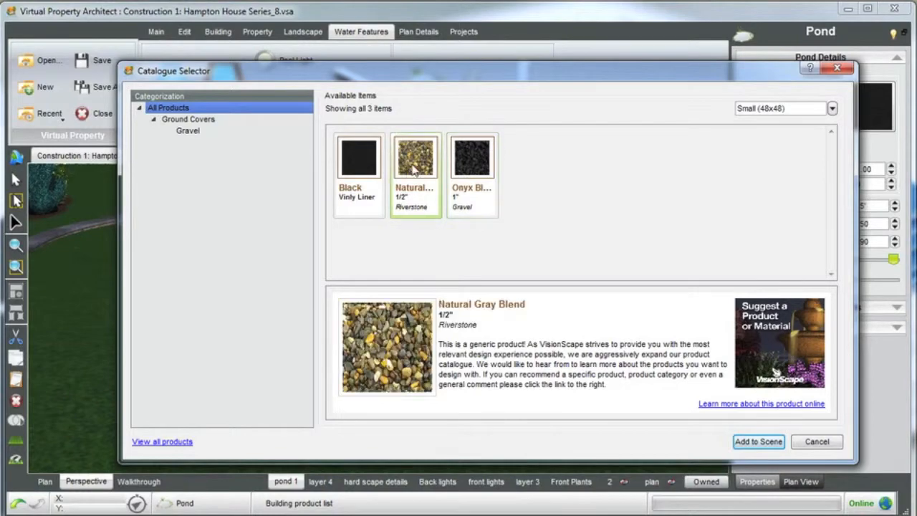
pyautogui.click(758, 441)
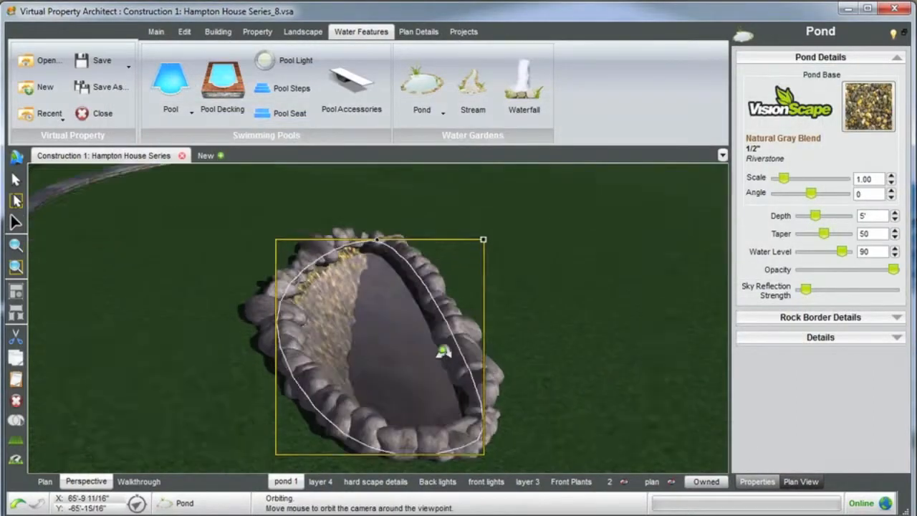
pyautogui.moveTo(444, 351); pyautogui.dragTo(331, 332, button='middle')
pyautogui.scroll(2, 356, 352)
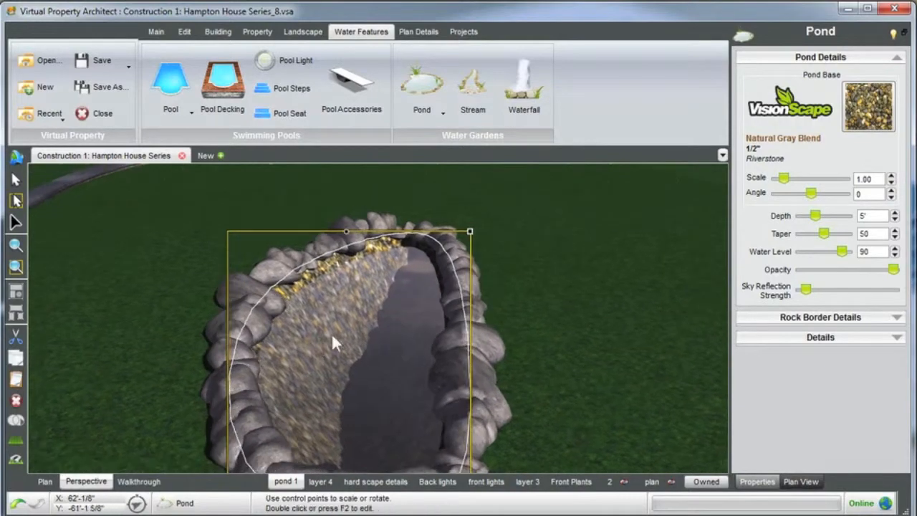
pyautogui.moveTo(547, 338); pyautogui.dragTo(522, 343, button='middle')
pyautogui.scroll(-1, 327, 324)
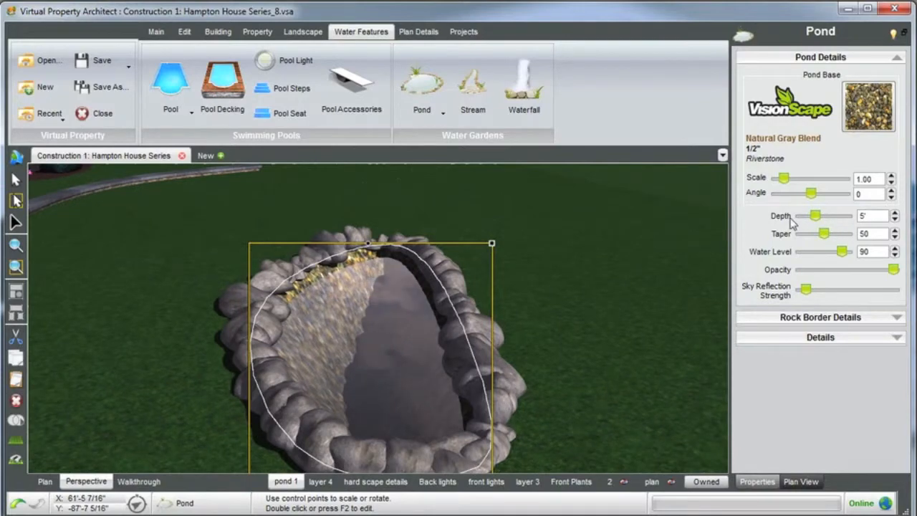
# Set the pond's depth to 2'
pyautogui.moveTo(406, 434); pyautogui.dragTo(405, 390, button='middle')
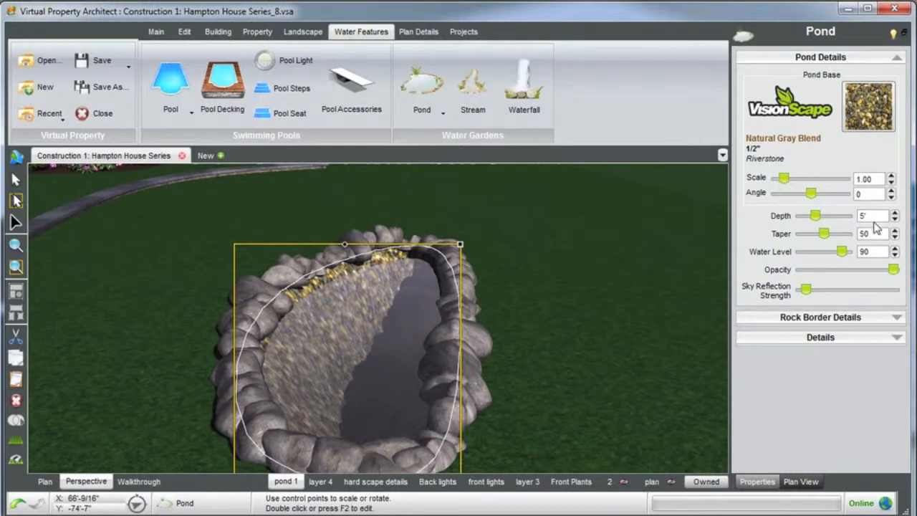
pyautogui.write('2')
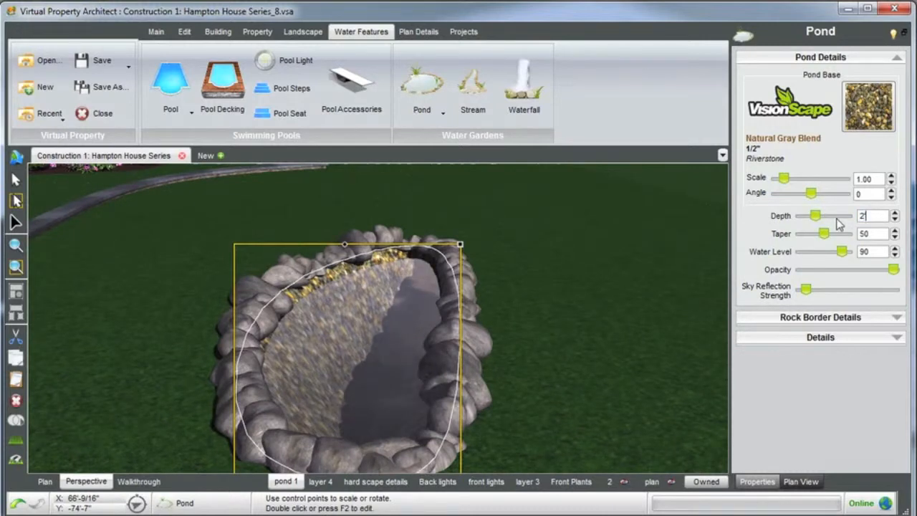
pyautogui.press('Return')
pyautogui.moveTo(488, 257); pyautogui.dragTo(506, 268, button='middle')
pyautogui.moveTo(401, 379); pyautogui.dragTo(437, 358, button='middle')
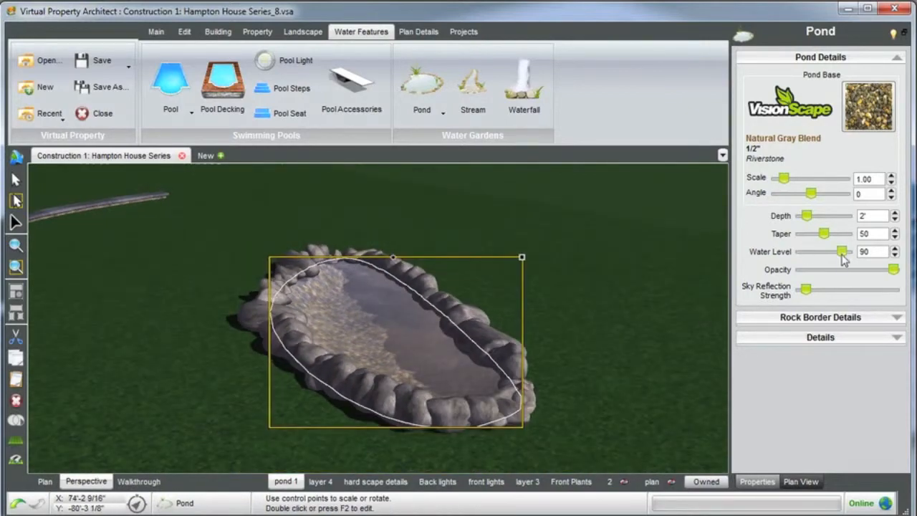
# Lower the pond's water level to 61
pyautogui.moveTo(839, 256)
pyautogui.mouseDown()
pyautogui.moveTo(803, 262)
pyautogui.moveTo(828, 252)
pyautogui.mouseUp()
pyautogui.click(554, 209)
pyautogui.moveTo(553, 209); pyautogui.dragTo(472, 273, button='middle')
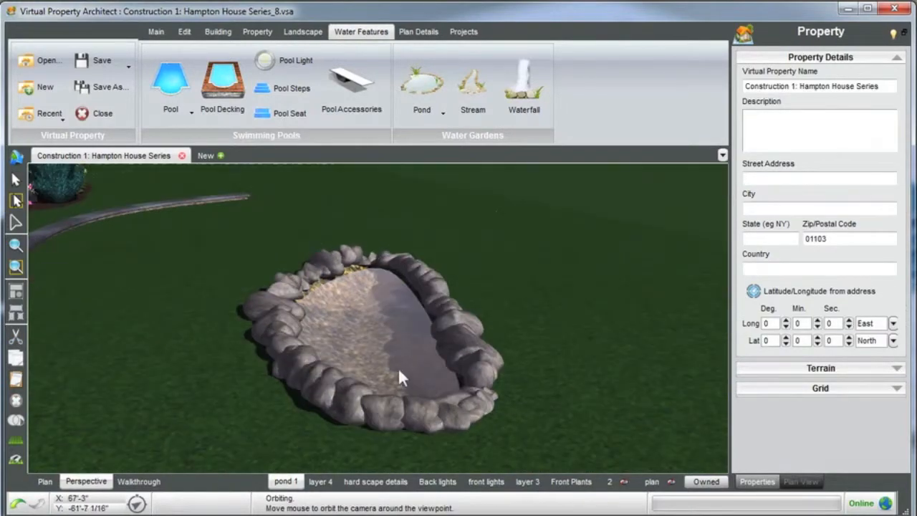
# Shift the time of day slightly later and set the pond's sky reflection strength to a medium level
pyautogui.click(397, 367)
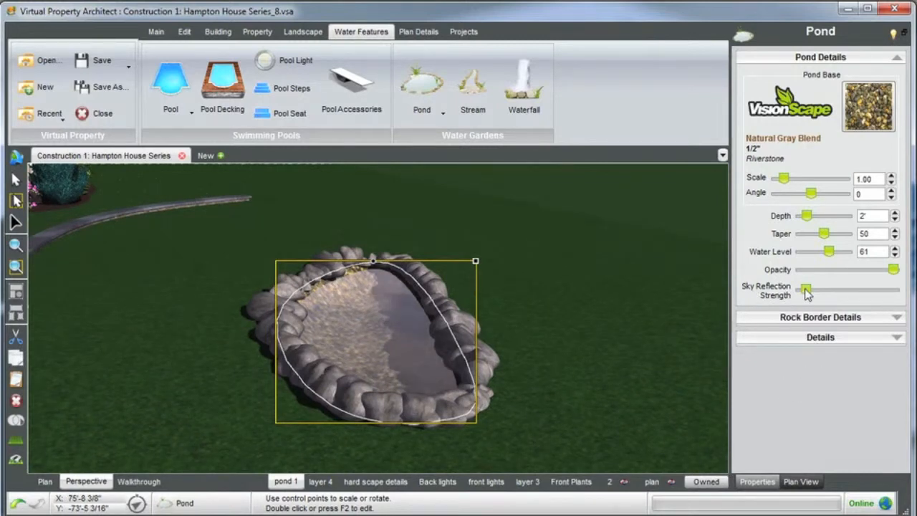
pyautogui.moveTo(814, 291); pyautogui.dragTo(887, 288)
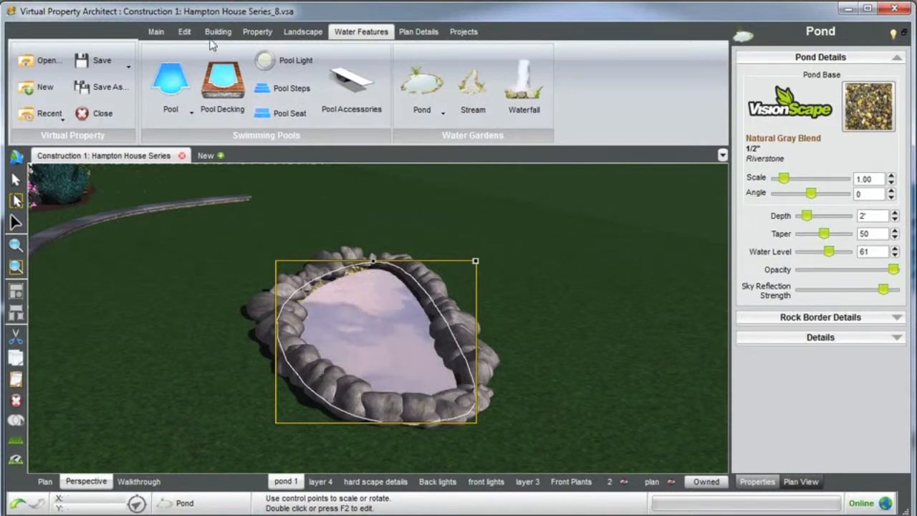
pyautogui.click(185, 32)
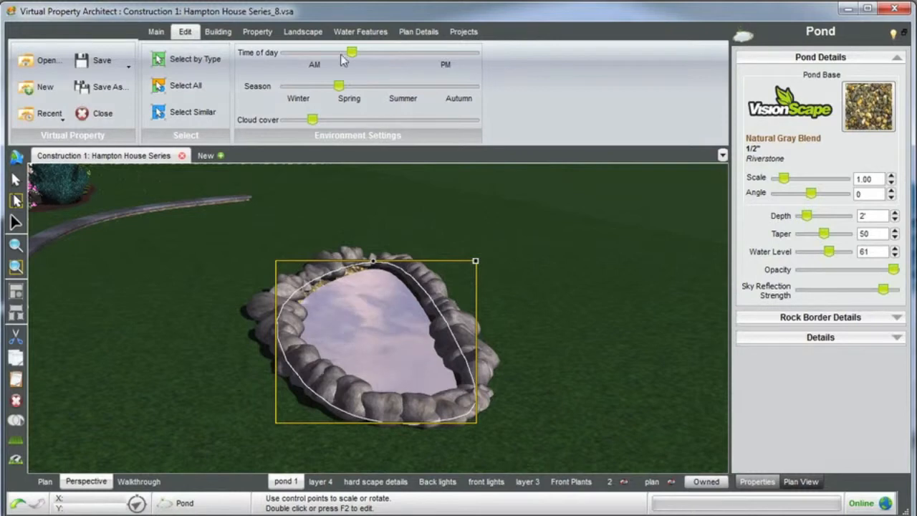
pyautogui.moveTo(351, 52); pyautogui.dragTo(358, 69)
pyautogui.click(842, 290)
pyautogui.click(815, 293)
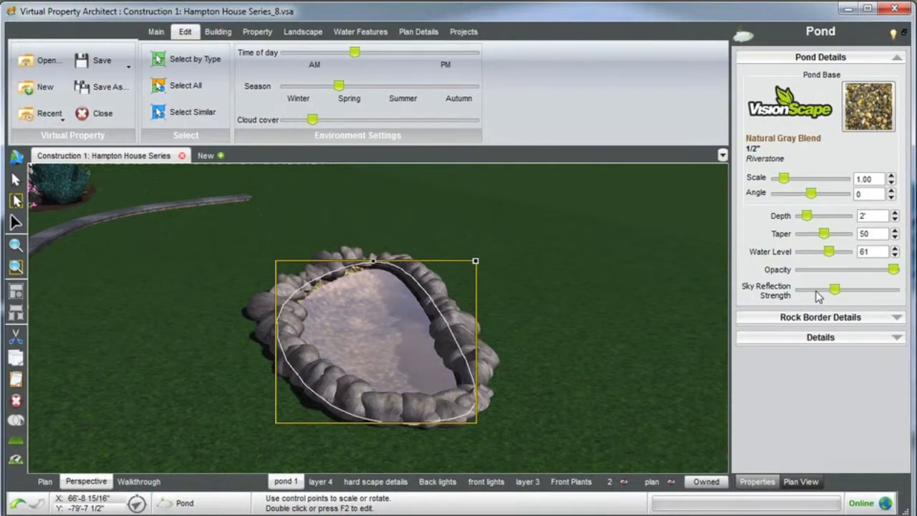
# Set the pond's taper to 55 and inspect the riverstone base up close
pyautogui.moveTo(530, 287); pyautogui.dragTo(381, 299, button='middle')
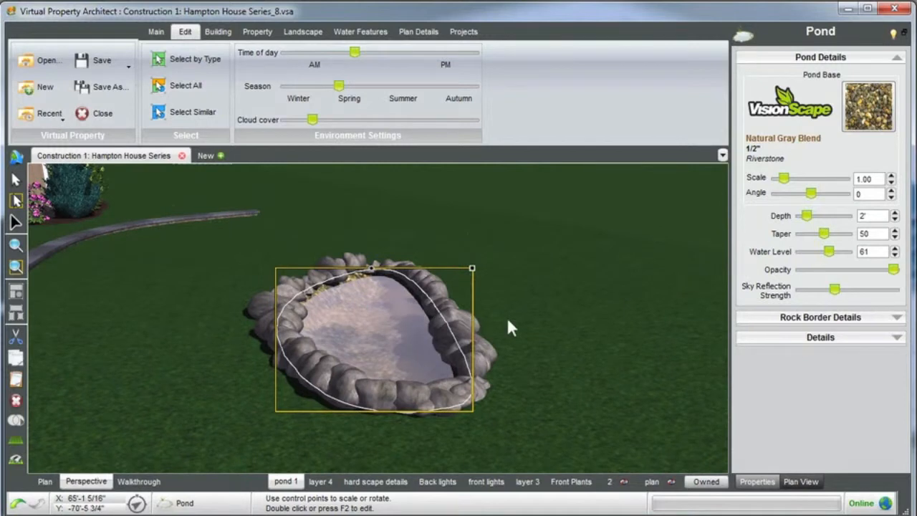
pyautogui.moveTo(824, 239)
pyautogui.mouseDown()
pyautogui.moveTo(780, 240)
pyautogui.moveTo(845, 235)
pyautogui.moveTo(820, 236)
pyautogui.mouseUp()
pyautogui.moveTo(444, 317); pyautogui.dragTo(447, 366, button='middle')
pyautogui.scroll(5, 405, 364)
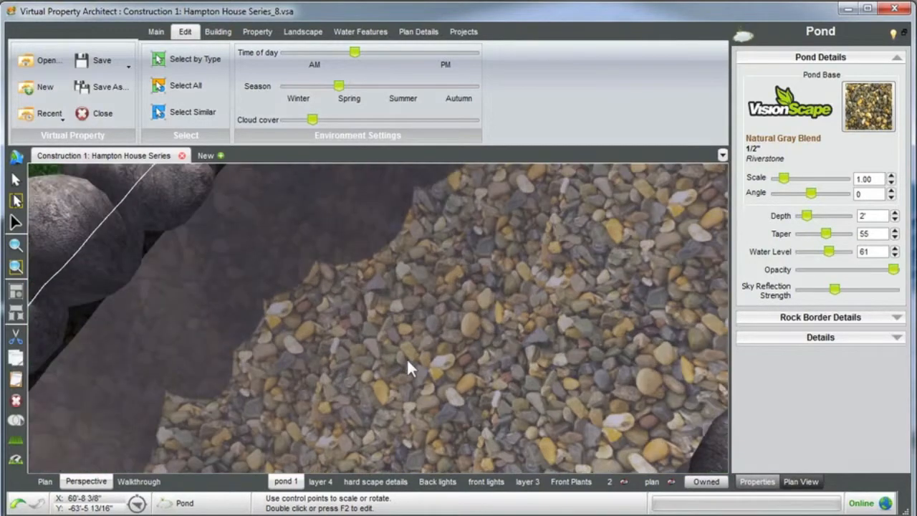
# Try a scale of 0.85 on the pond's riverstone base and restore it to 1.00
pyautogui.scroll(-5, 407, 363)
pyautogui.moveTo(410, 361); pyautogui.dragTo(287, 316, button='middle')
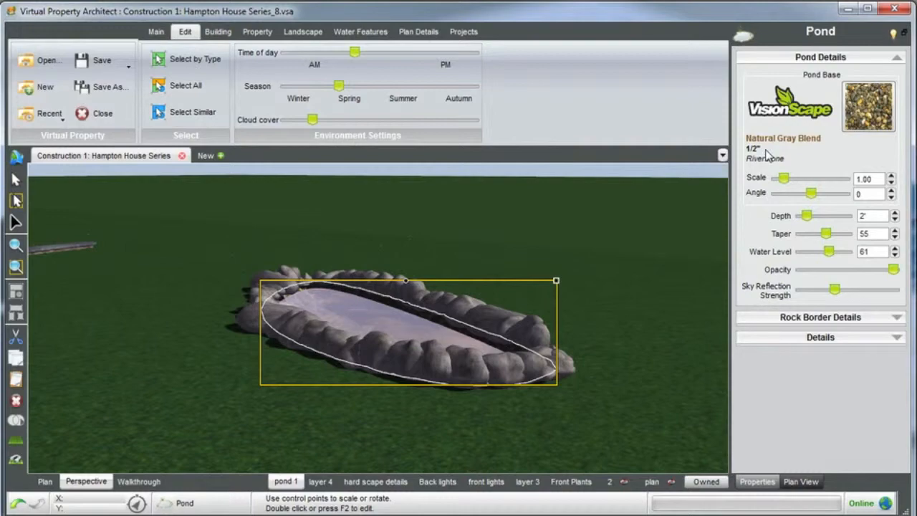
pyautogui.moveTo(717, 202); pyautogui.dragTo(655, 243, button='middle')
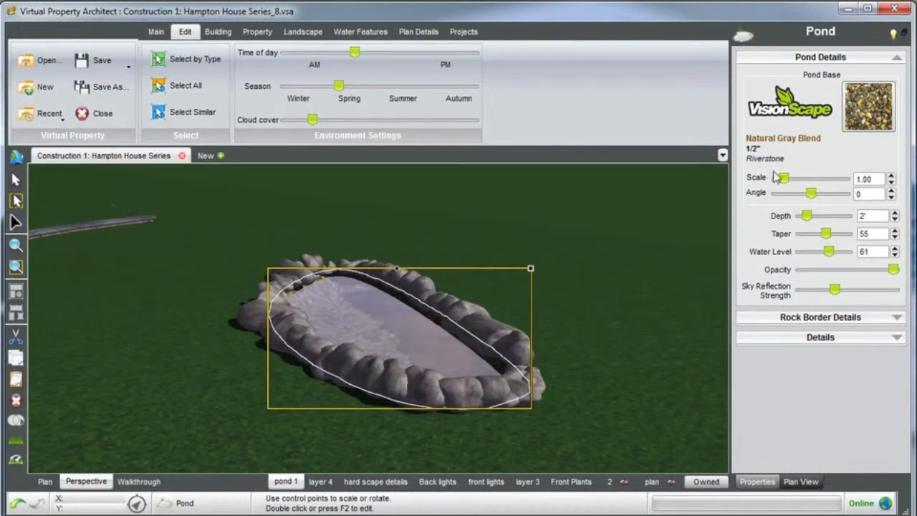
pyautogui.scroll(3, 432, 337)
pyautogui.moveTo(432, 336); pyautogui.dragTo(401, 348, button='middle')
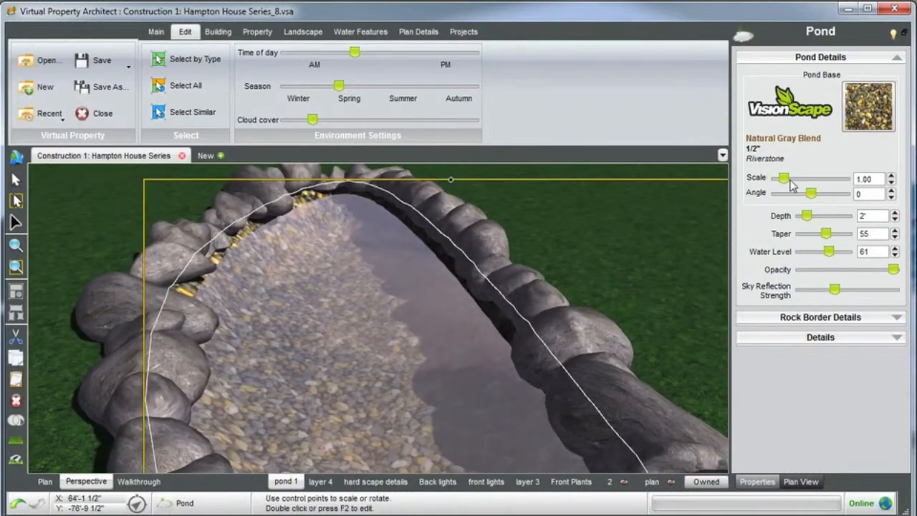
pyautogui.moveTo(786, 183); pyautogui.dragTo(783, 184)
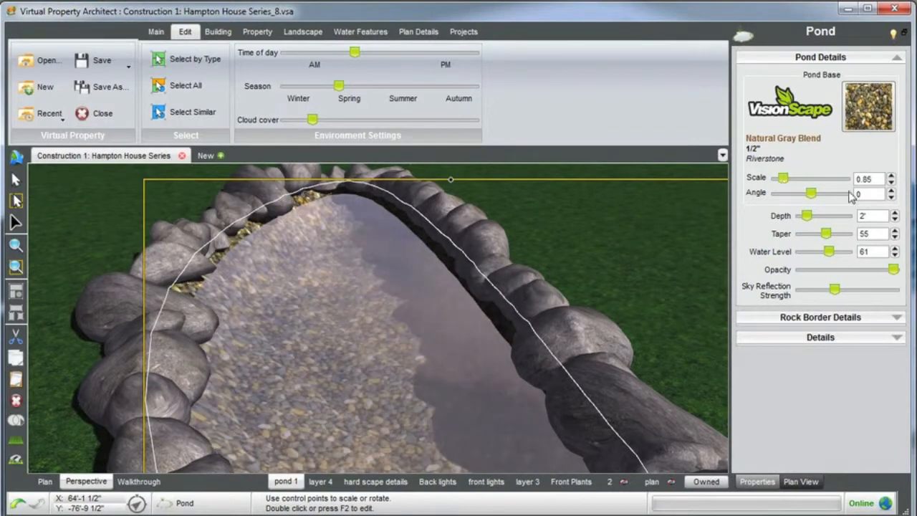
pyautogui.write('1')
pyautogui.press('Return')
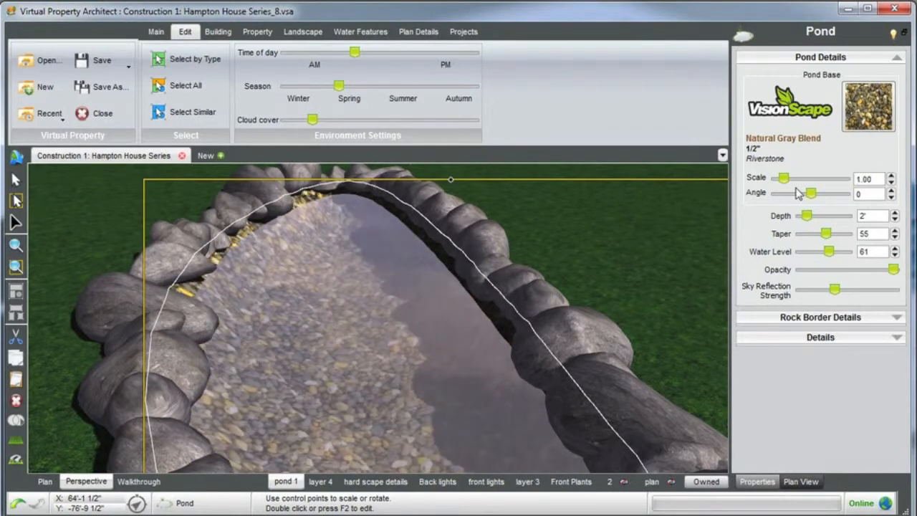
# Exclude the pond's rock border to inspect the bare edge, and include the border again
pyautogui.scroll(-3, 330, 425)
pyautogui.moveTo(330, 426); pyautogui.dragTo(589, 229, button='middle')
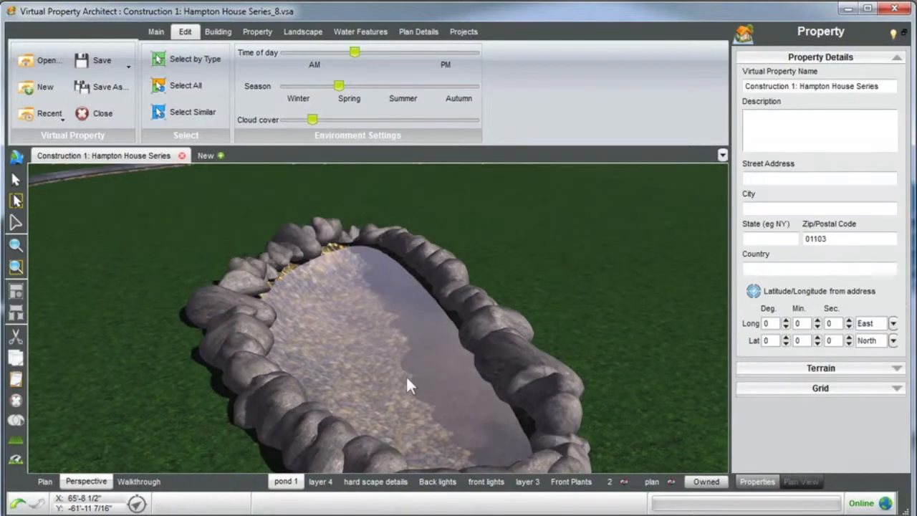
pyautogui.scroll(-3, 404, 348)
pyautogui.moveTo(401, 337); pyautogui.dragTo(401, 336, button='middle')
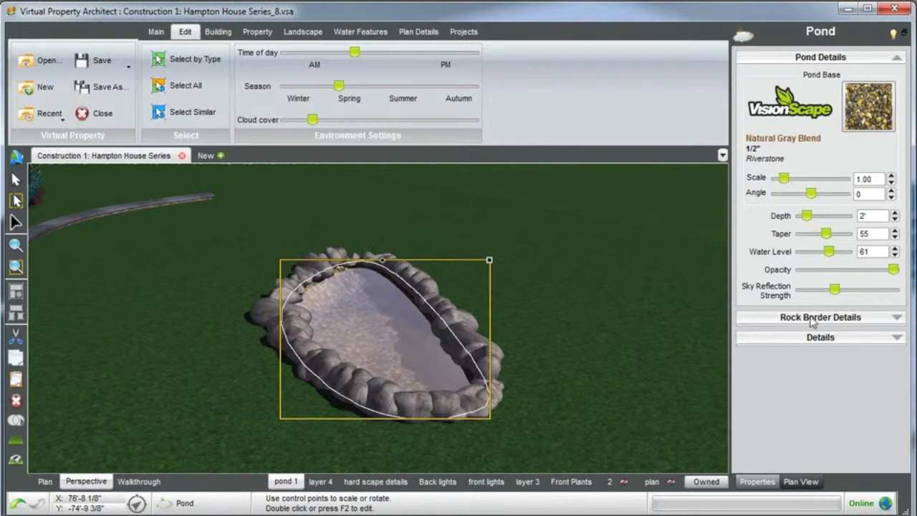
pyautogui.click(878, 320)
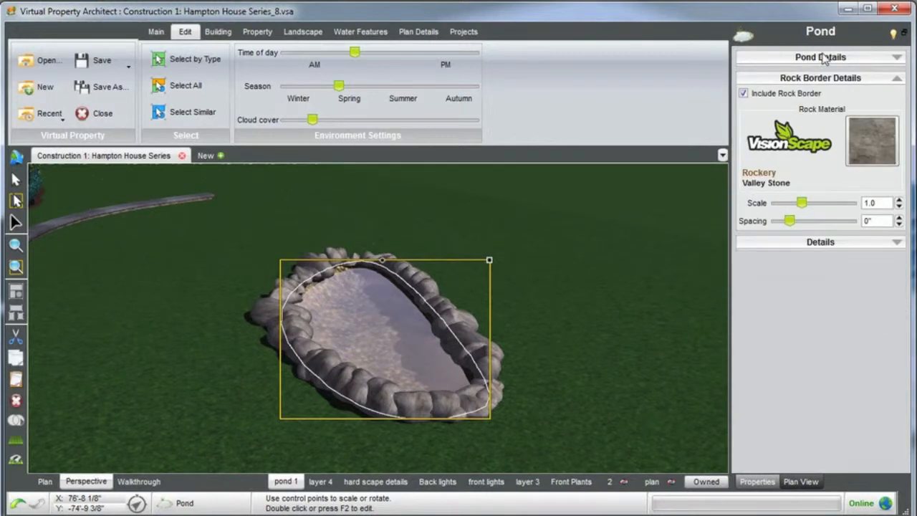
pyautogui.click(743, 93)
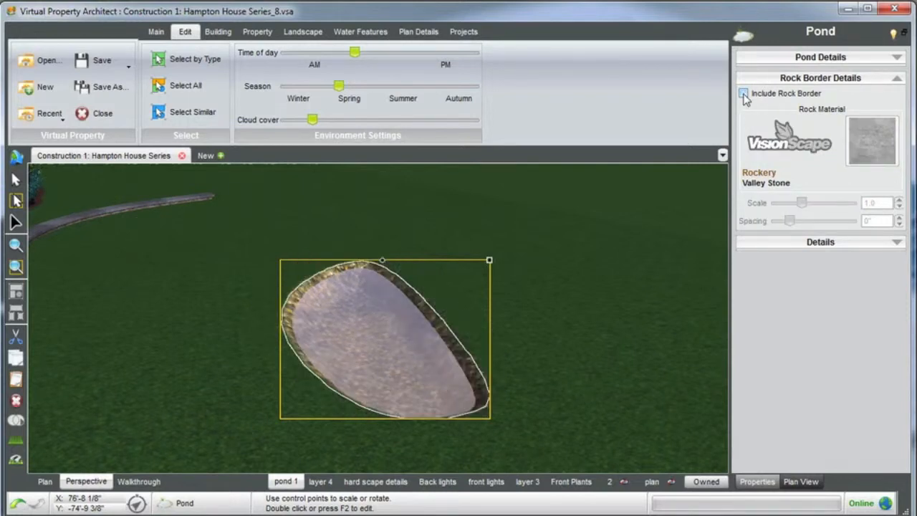
pyautogui.moveTo(500, 263); pyautogui.dragTo(467, 264, button='middle')
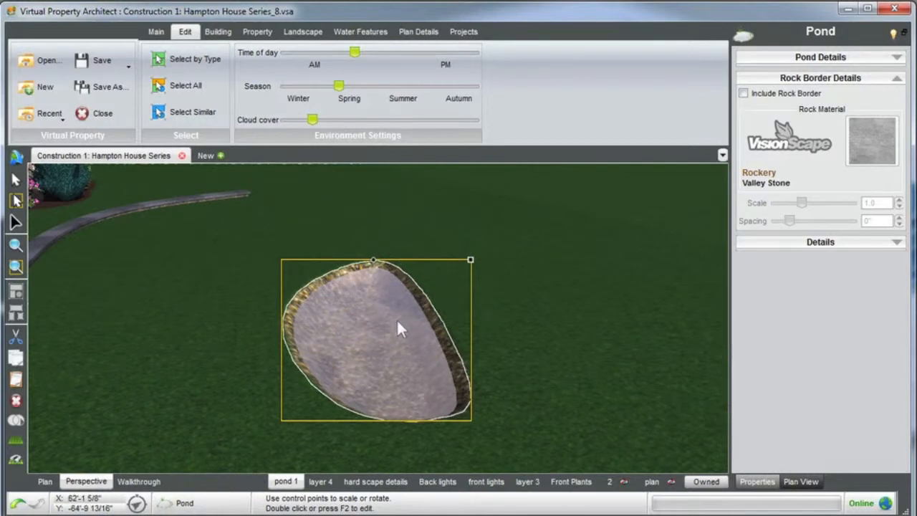
pyautogui.moveTo(370, 322)
pyautogui.mouseDown(button='middle')
pyautogui.moveTo(399, 318)
pyautogui.moveTo(383, 321)
pyautogui.moveTo(380, 312)
pyautogui.mouseUp(button='middle')
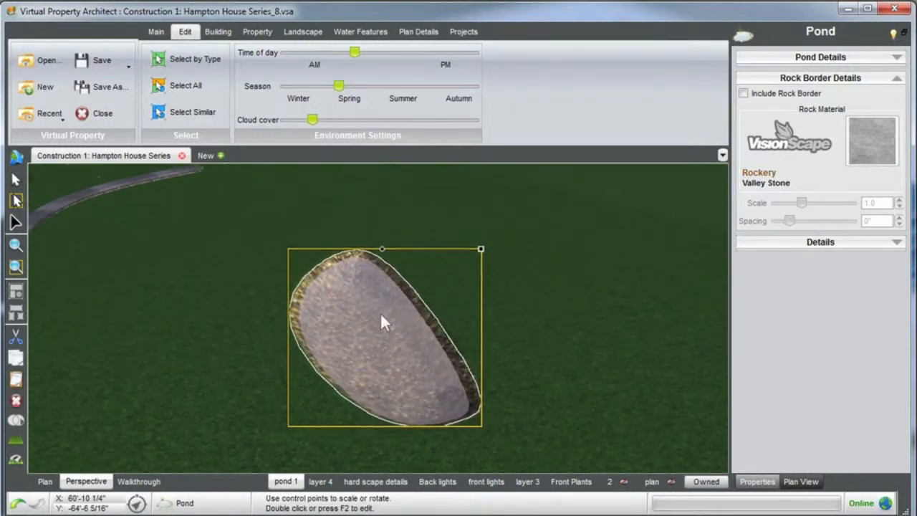
pyautogui.click(743, 93)
# Reduce the scale of the pond's Valley Stone rock border to 0.6
pyautogui.moveTo(508, 272); pyautogui.dragTo(456, 287, button='middle')
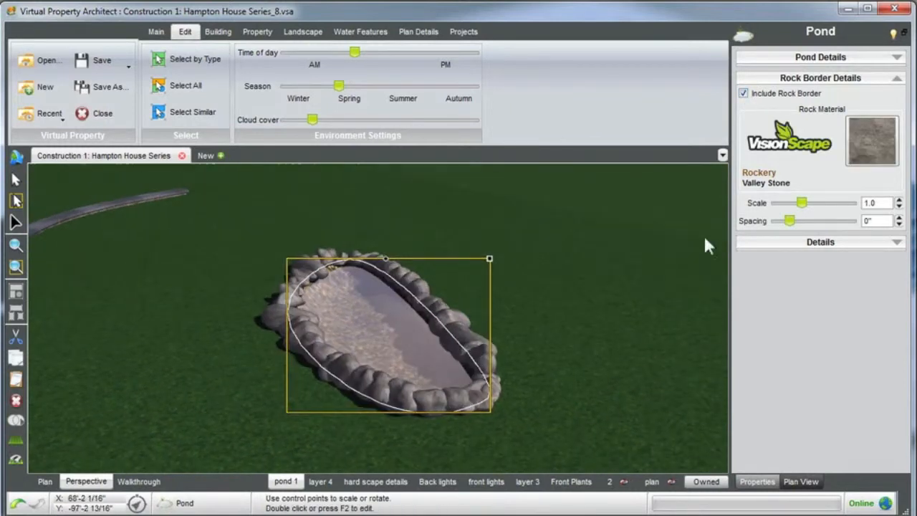
pyautogui.click(899, 207)
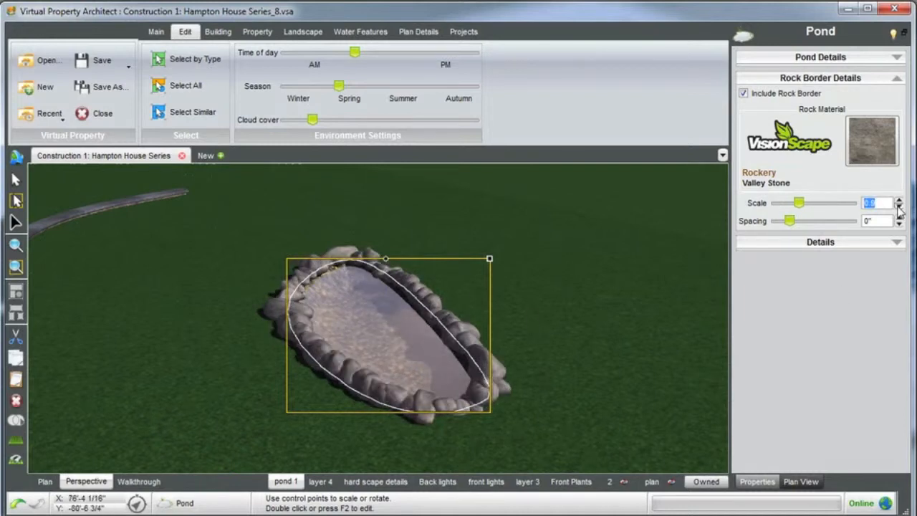
pyautogui.click(899, 206)
pyautogui.click(899, 206)
pyautogui.scroll(2, 493, 368)
pyautogui.moveTo(493, 369); pyautogui.dragTo(489, 364, button='middle')
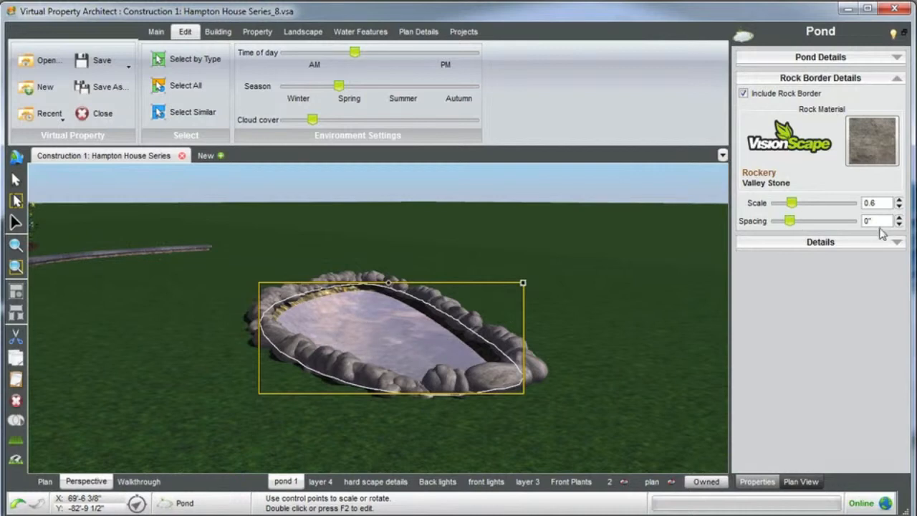
# Try a spacing of 1' between the pond's border rocks and return it to 0"
pyautogui.moveTo(494, 335); pyautogui.dragTo(372, 397, button='middle')
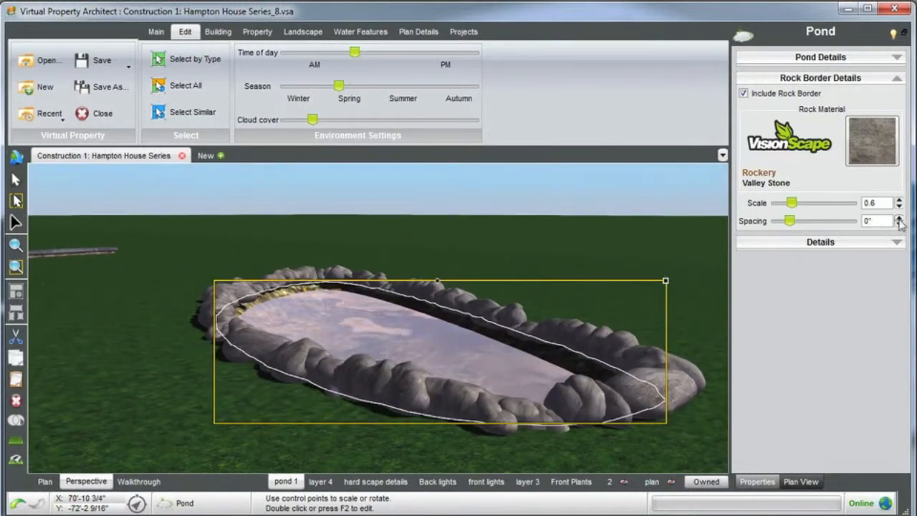
pyautogui.click(899, 219)
pyautogui.click(900, 219)
pyautogui.click(899, 218)
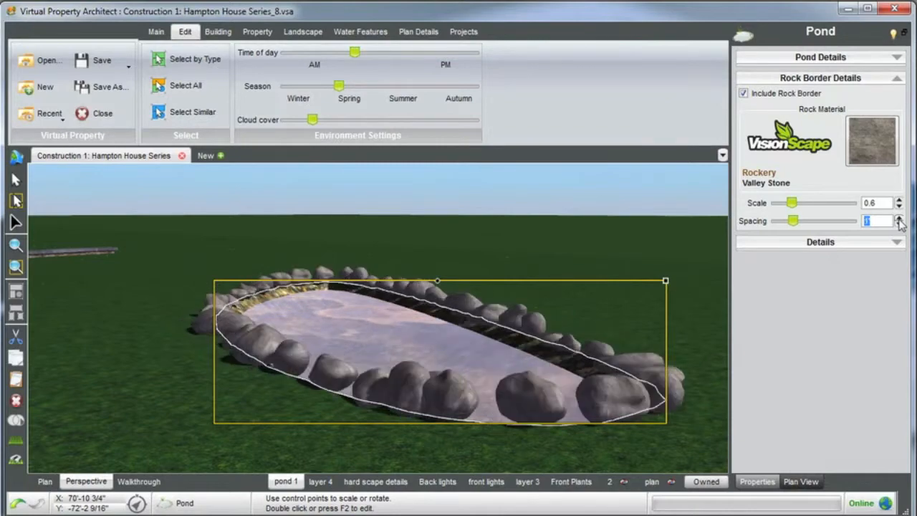
pyautogui.click(899, 224)
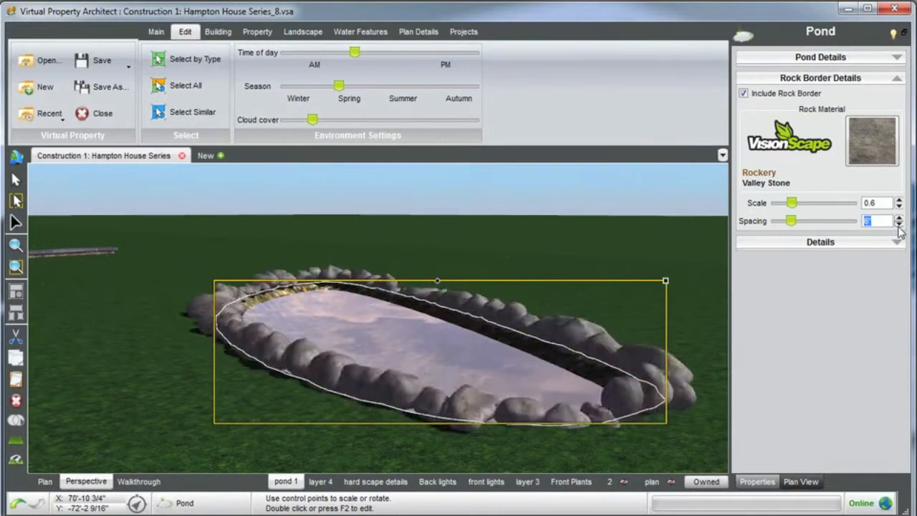
pyautogui.click(899, 224)
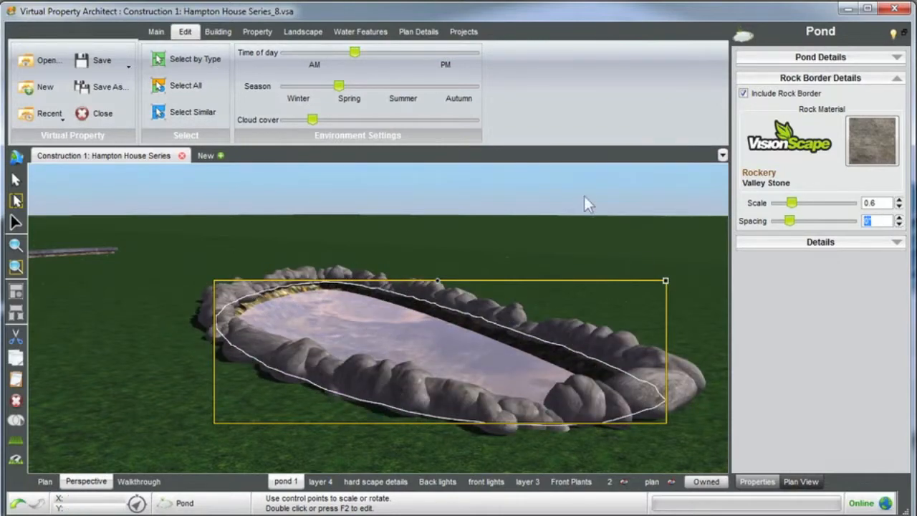
# Draw a 6' wide stream across the lawn, ending at the pond's near tip
pyautogui.moveTo(584, 196); pyautogui.dragTo(446, 283, button='middle')
pyautogui.scroll(-4, 469, 248)
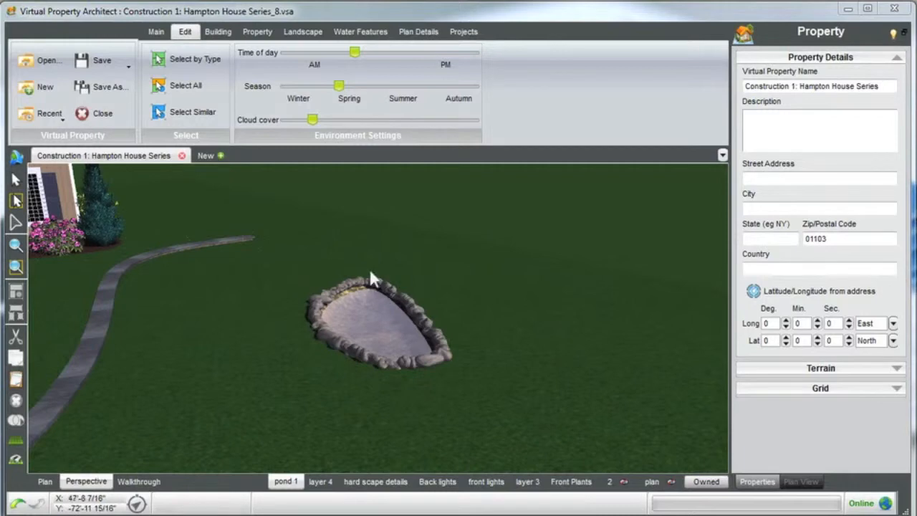
pyautogui.click(346, 34)
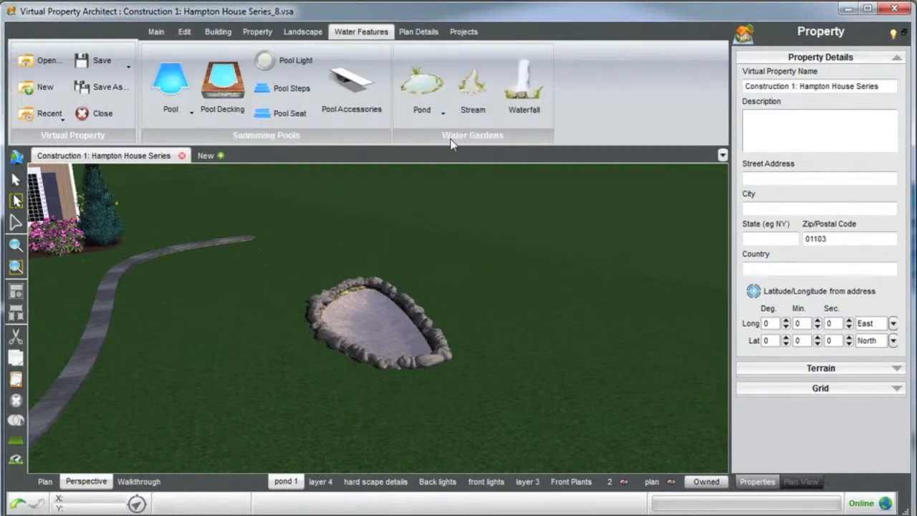
pyautogui.click(472, 91)
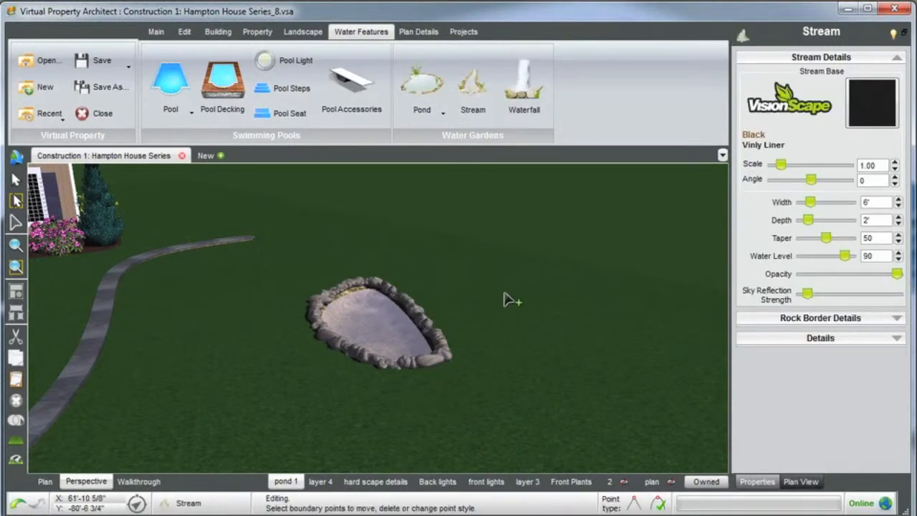
pyautogui.scroll(-3, 475, 302)
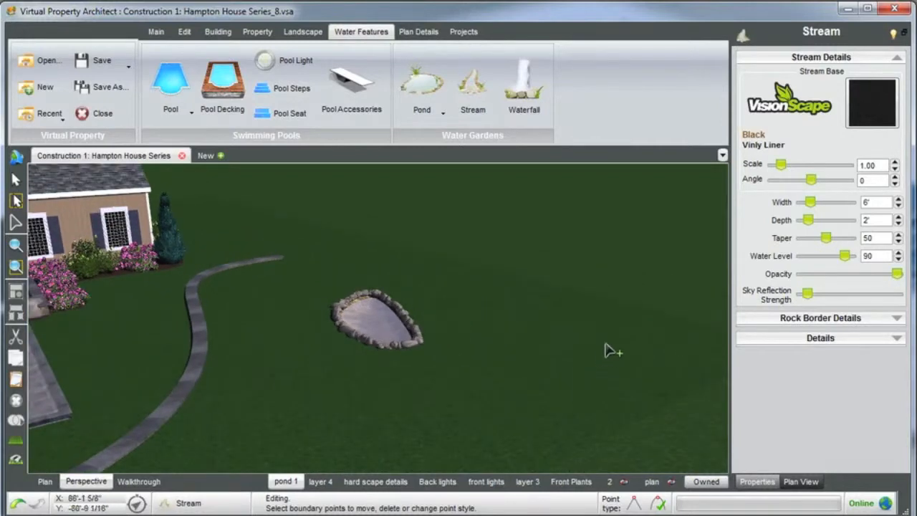
pyautogui.moveTo(638, 341); pyautogui.dragTo(396, 344)
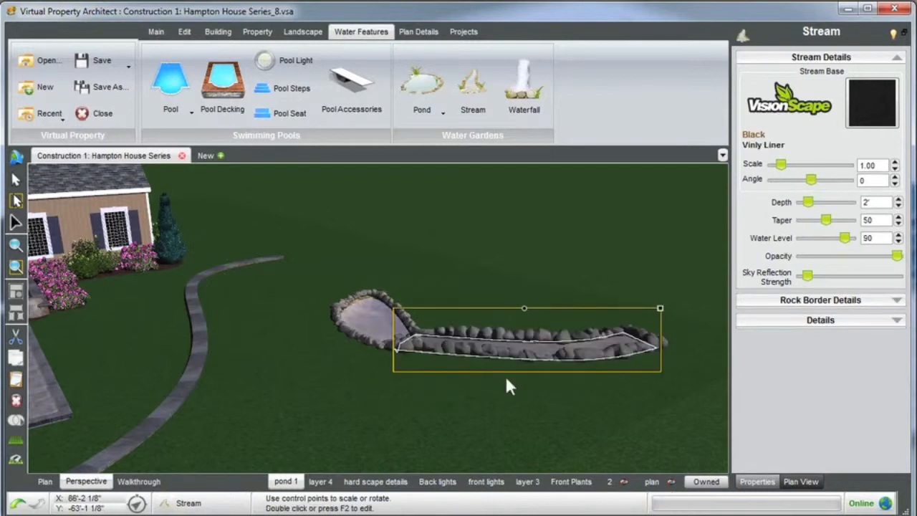
# Reshape the stream's boundary at the pond end by moving its two end points so it meets the pond's edge
pyautogui.moveTo(492, 366); pyautogui.dragTo(598, 366, button='middle')
pyautogui.scroll(5, 472, 351)
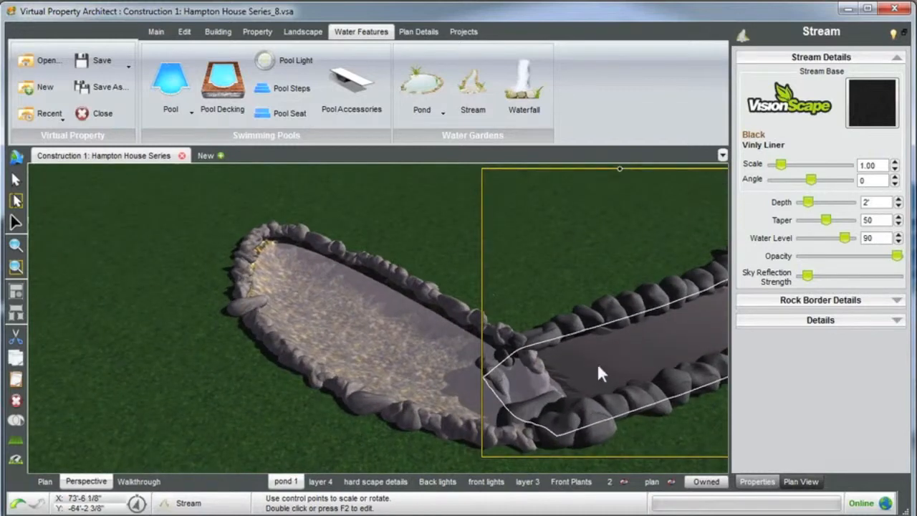
pyautogui.doubleClick(599, 366)
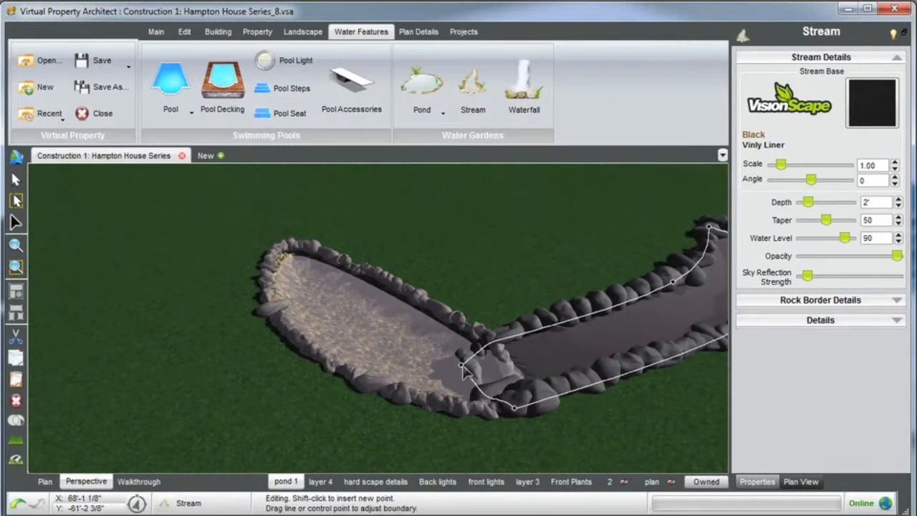
pyautogui.moveTo(463, 366); pyautogui.dragTo(485, 353)
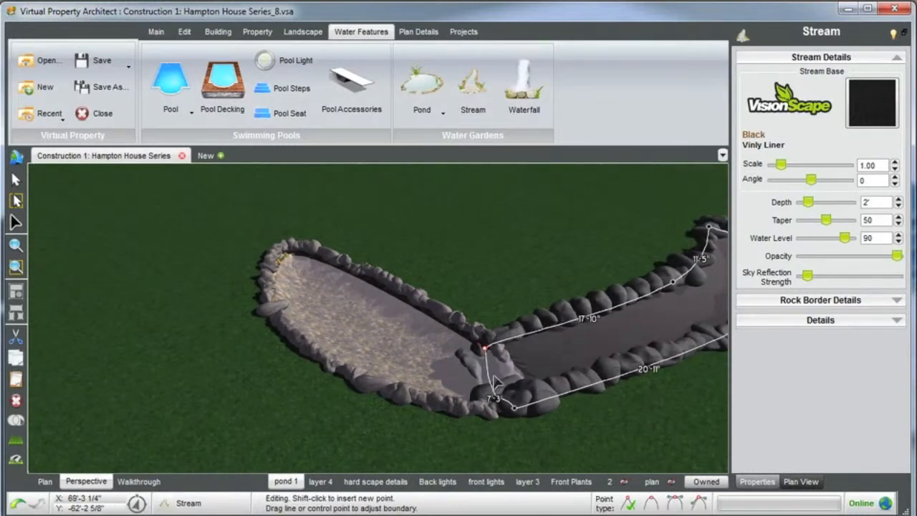
pyautogui.moveTo(514, 407); pyautogui.dragTo(522, 407)
pyautogui.scroll(-1, 516, 397)
pyautogui.moveTo(515, 396); pyautogui.dragTo(506, 380, button='middle')
pyautogui.click(592, 220)
pyautogui.click(584, 329)
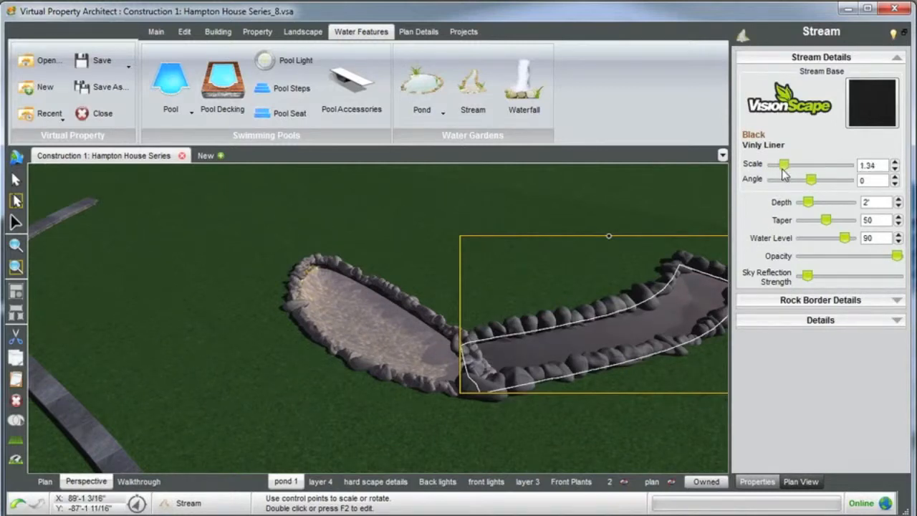
# Set the scale of the stream's black liner base to 1.06 and inspect the junction with the pond
pyautogui.moveTo(782, 169); pyautogui.dragTo(780, 169)
pyautogui.scroll(3, 574, 361)
pyautogui.moveTo(573, 360); pyautogui.dragTo(580, 383, button='middle')
pyautogui.scroll(1, 588, 351)
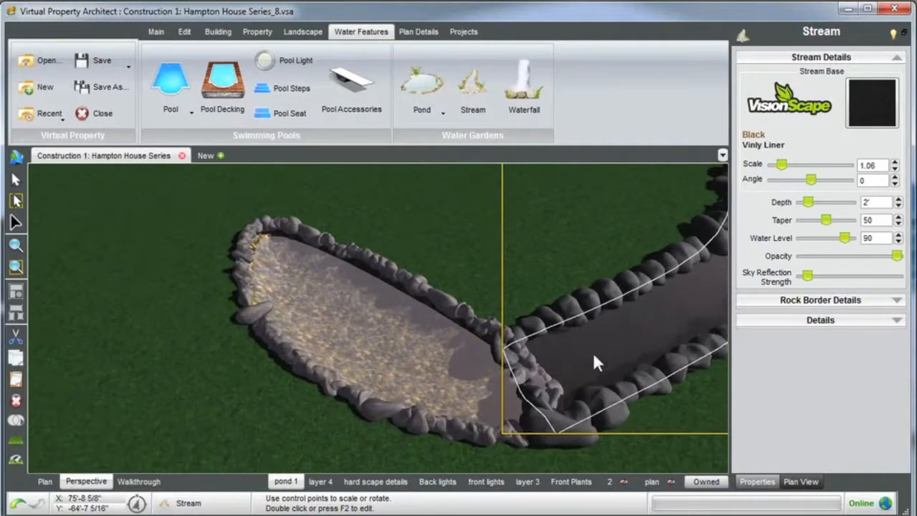
# Inspect the stream along its length and delete it from the design
pyautogui.scroll(-3, 591, 349)
pyautogui.moveTo(592, 350); pyautogui.dragTo(408, 330, button='middle')
pyautogui.scroll(4, 374, 357)
pyautogui.moveTo(374, 358); pyautogui.dragTo(331, 337, button='middle')
pyautogui.scroll(-3, 329, 356)
pyautogui.scroll(-1, 356, 340)
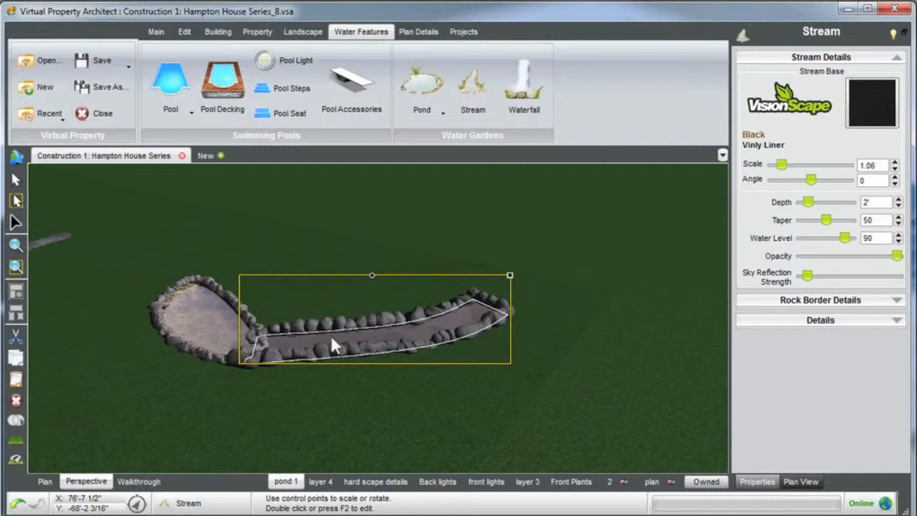
pyautogui.press('Delete')
pyautogui.moveTo(300, 335); pyautogui.dragTo(262, 342, button='middle')
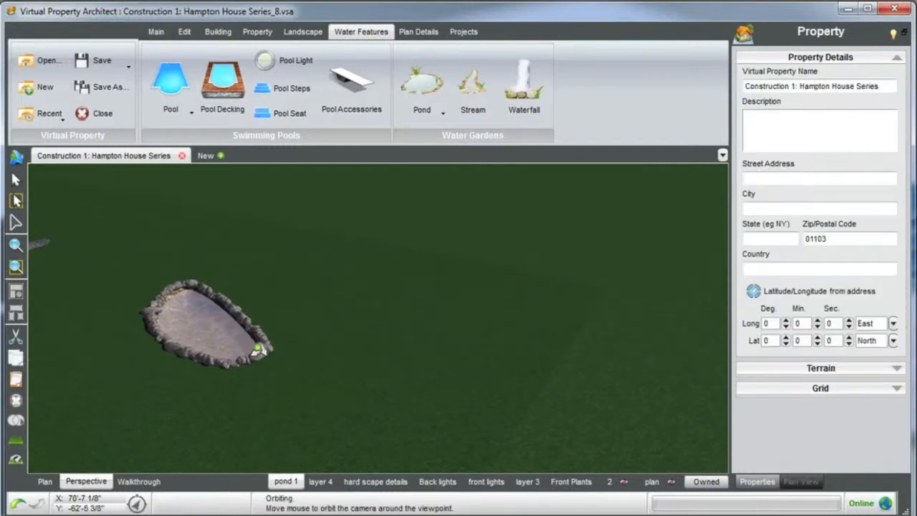
pyautogui.click(234, 335)
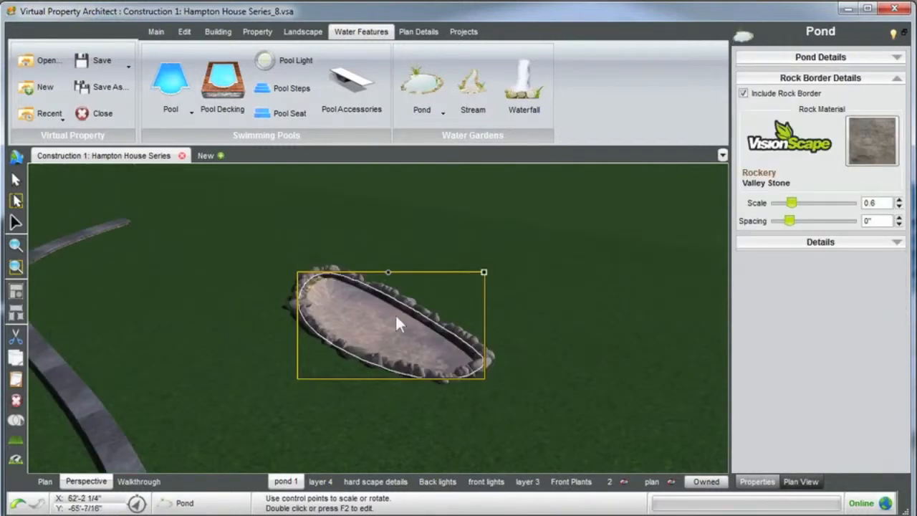
pyautogui.scroll(2, 397, 316)
pyautogui.moveTo(401, 314); pyautogui.dragTo(398, 314, button='middle')
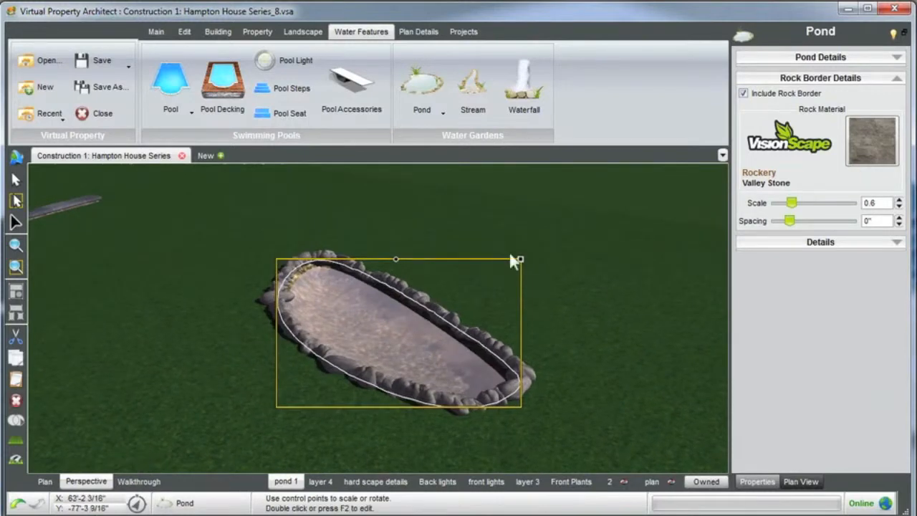
pyautogui.click(482, 288)
pyautogui.moveTo(483, 288); pyautogui.dragTo(438, 308, button='middle')
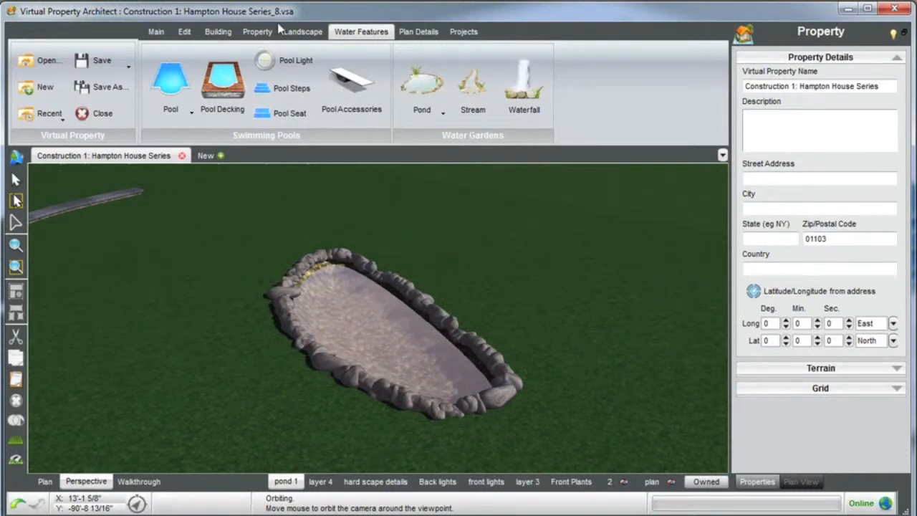
# Add Round Boulder 11 from the Boulders category onto the pond's far rock border
pyautogui.click(294, 33)
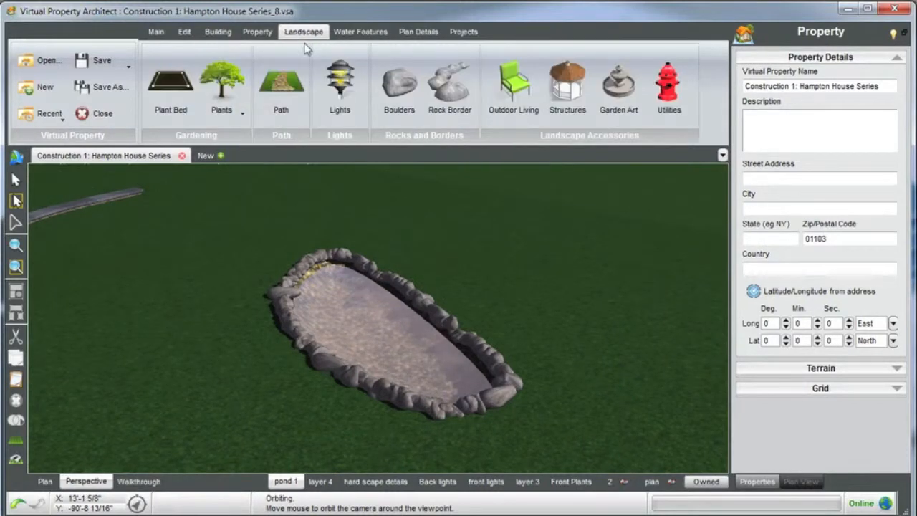
pyautogui.click(397, 84)
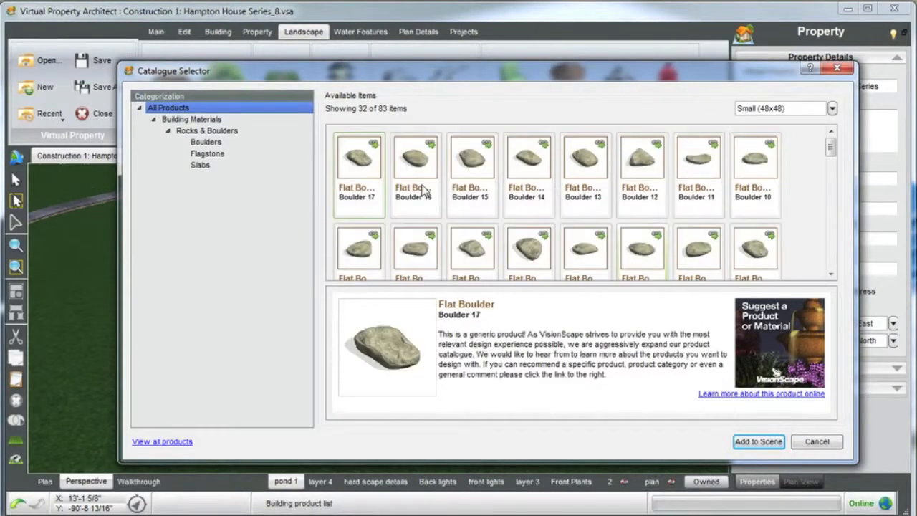
pyautogui.click(204, 142)
pyautogui.scroll(-3, 543, 256)
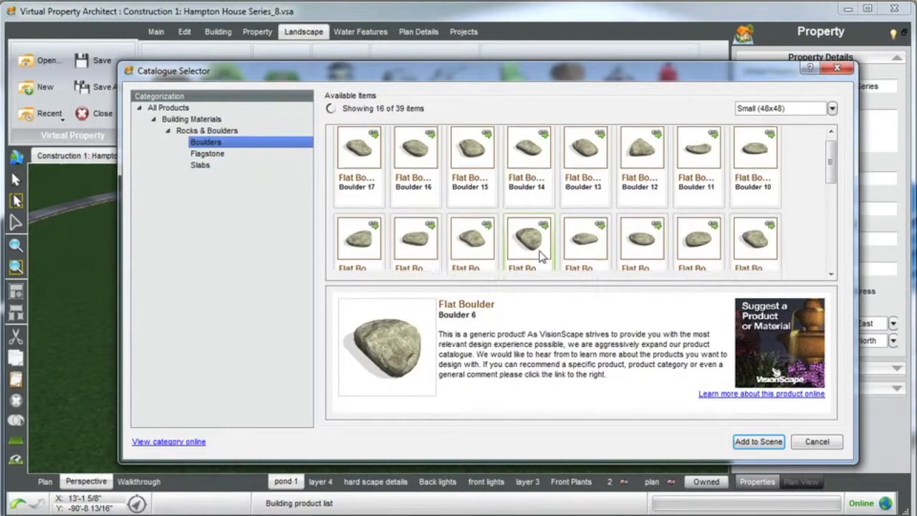
pyautogui.scroll(-1, 646, 229)
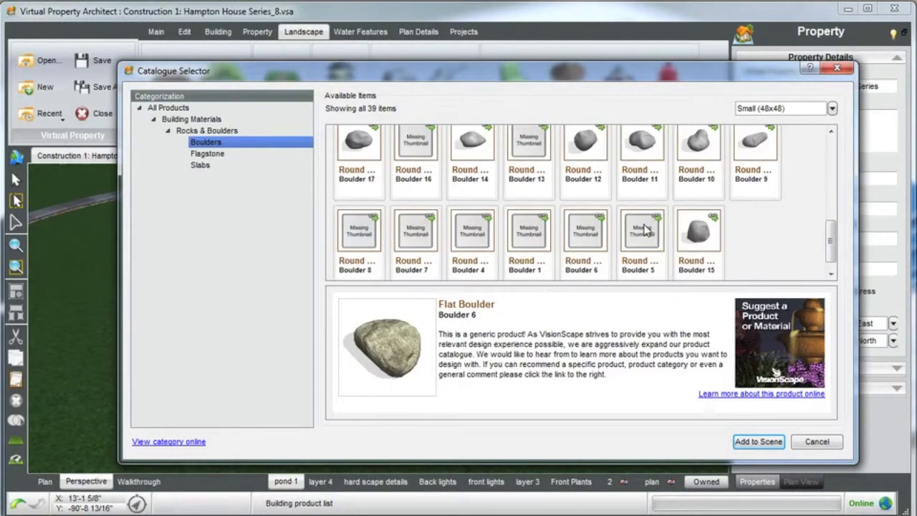
pyautogui.click(633, 154)
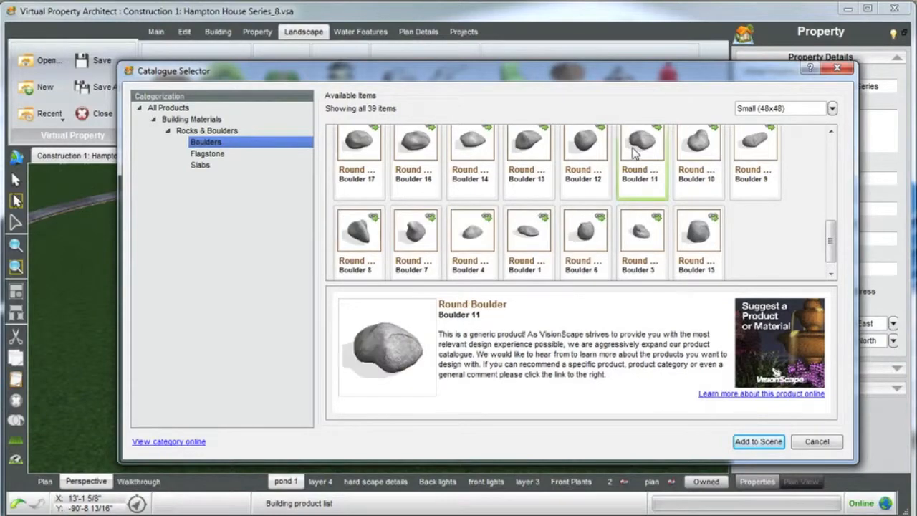
pyautogui.click(758, 441)
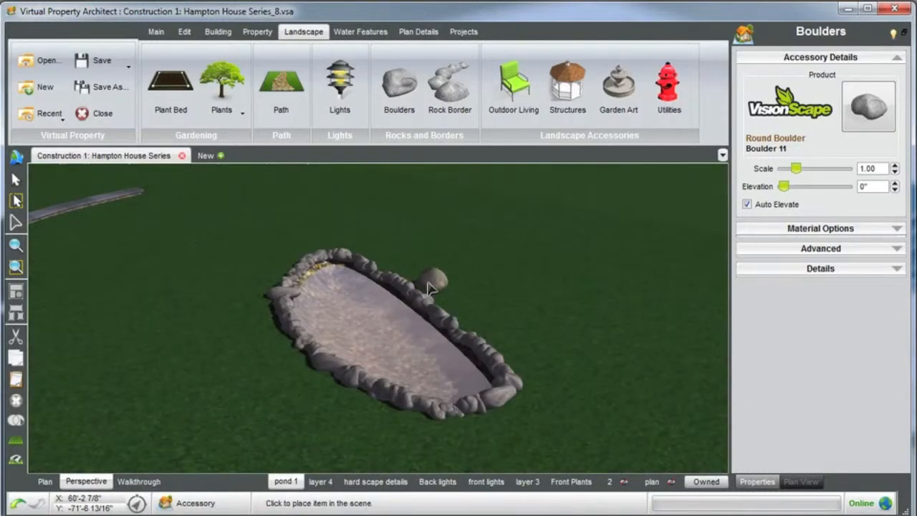
pyautogui.click(393, 288)
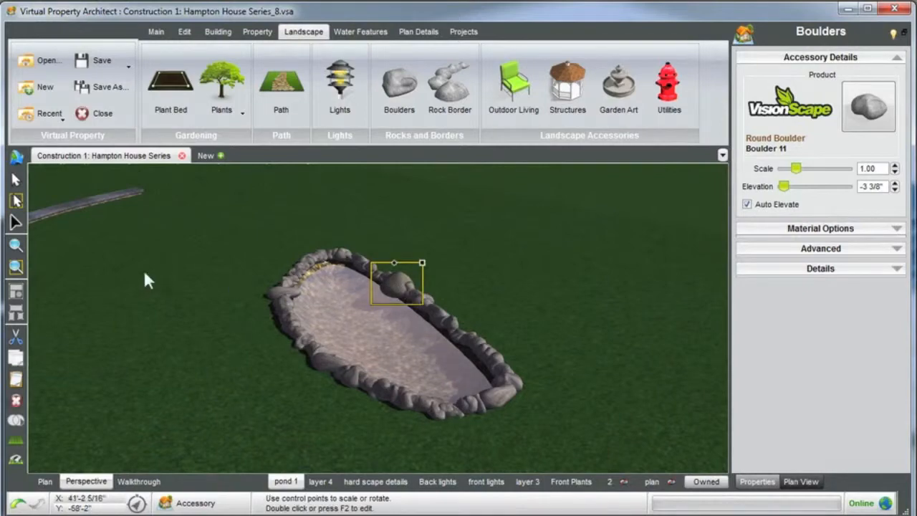
# Move the boulder off the rock border into the water beside it and check how it sits
pyautogui.press('z')
pyautogui.moveTo(184, 284); pyautogui.dragTo(377, 320, button='middle')
pyautogui.scroll(-5, 357, 315)
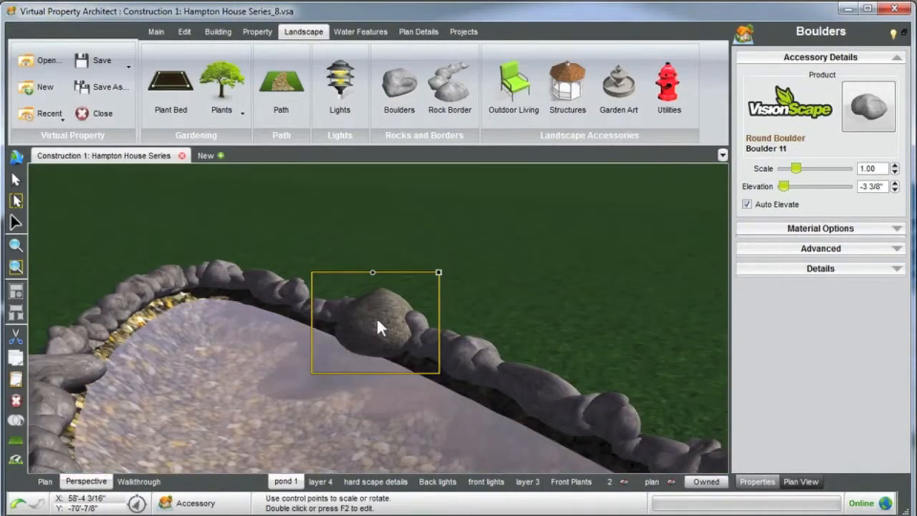
pyautogui.moveTo(377, 327); pyautogui.dragTo(365, 327)
pyautogui.moveTo(376, 327); pyautogui.dragTo(421, 370, button='middle')
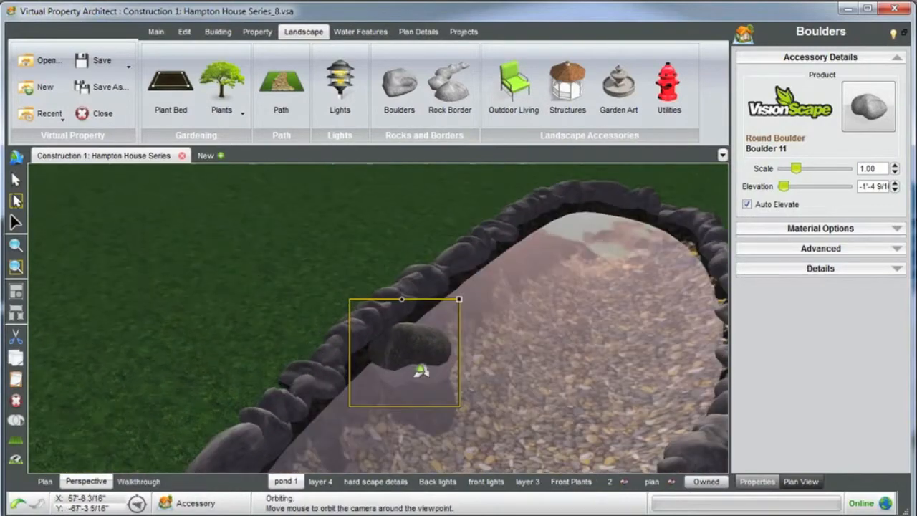
pyautogui.scroll(3, 420, 368)
pyautogui.scroll(-2, 430, 366)
pyautogui.scroll(2, 431, 366)
pyautogui.moveTo(442, 376); pyautogui.dragTo(341, 365, button='middle')
pyautogui.scroll(-3, 351, 362)
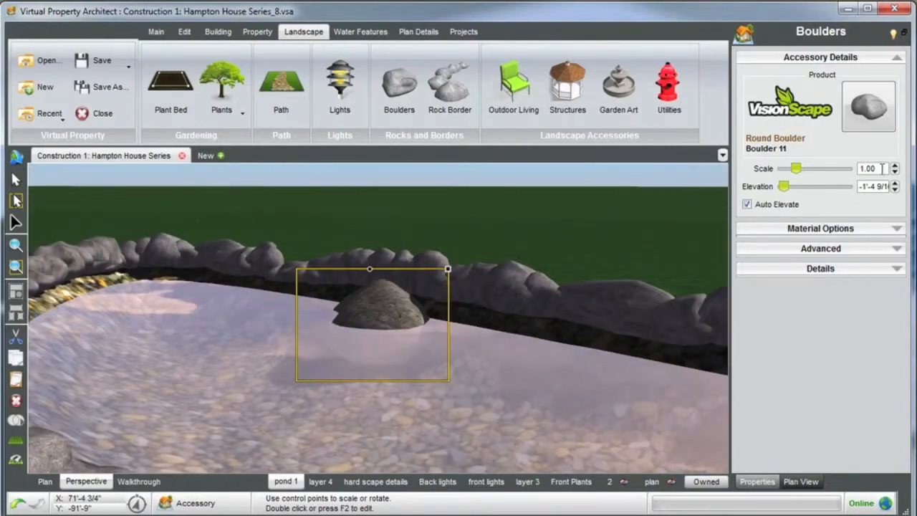
# Enlarge the boulder in the pond to a scale of 2.00
pyautogui.click(894, 164)
pyautogui.moveTo(673, 280); pyautogui.dragTo(614, 294, button='middle')
pyautogui.click(617, 209)
pyautogui.scroll(-3, 359, 369)
pyautogui.moveTo(359, 367); pyautogui.dragTo(580, 337, button='middle')
# Duplicate the enlarged boulder and place the copy in the water toward the pond's narrow end
pyautogui.click(424, 297)
pyautogui.moveTo(445, 328); pyautogui.dragTo(413, 333, button='middle')
pyautogui.moveTo(414, 334); pyautogui.dragTo(464, 271)
pyautogui.moveTo(463, 271); pyautogui.dragTo(322, 266, button='middle')
pyautogui.click(376, 185)
pyautogui.moveTo(438, 326); pyautogui.dragTo(338, 335, button='middle')
# Place Spatterdock water lilies from the Aquatic plant category in the pond's wide end, beside the first boulder
pyautogui.click(221, 85)
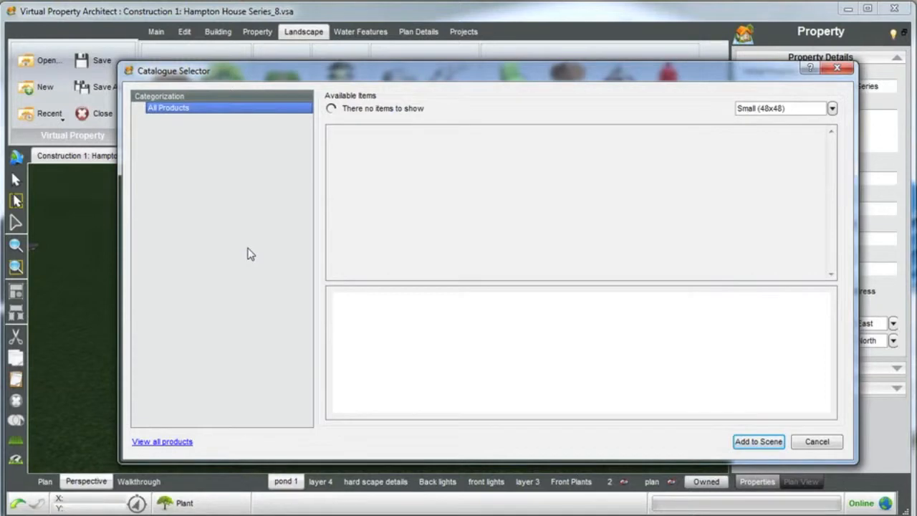
pyautogui.scroll(-7, 262, 344)
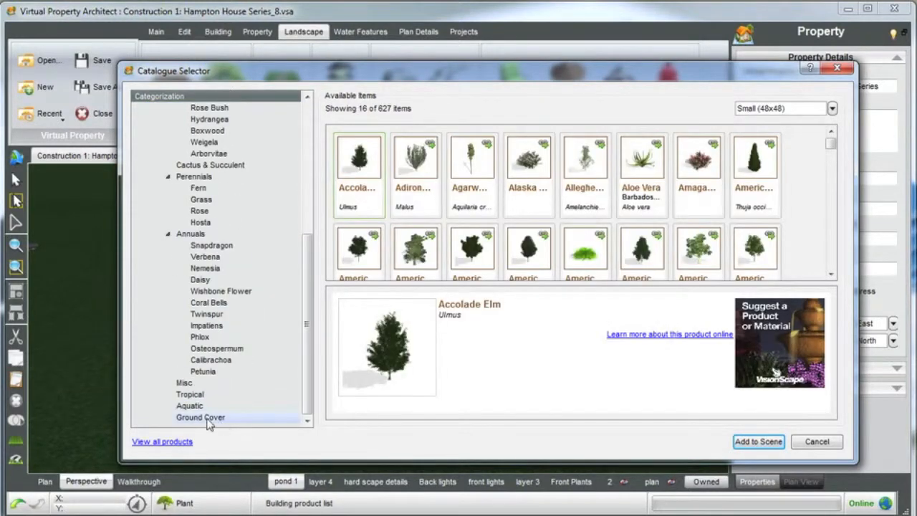
pyautogui.click(190, 407)
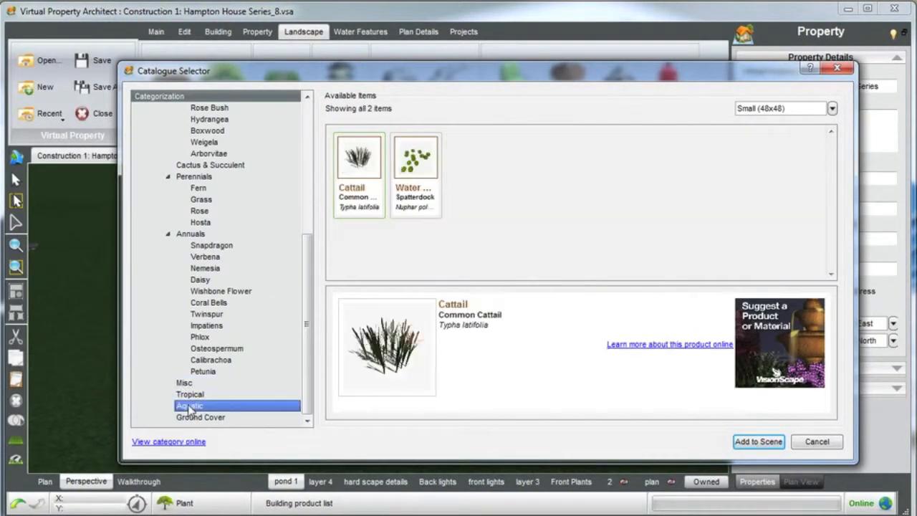
pyautogui.click(430, 166)
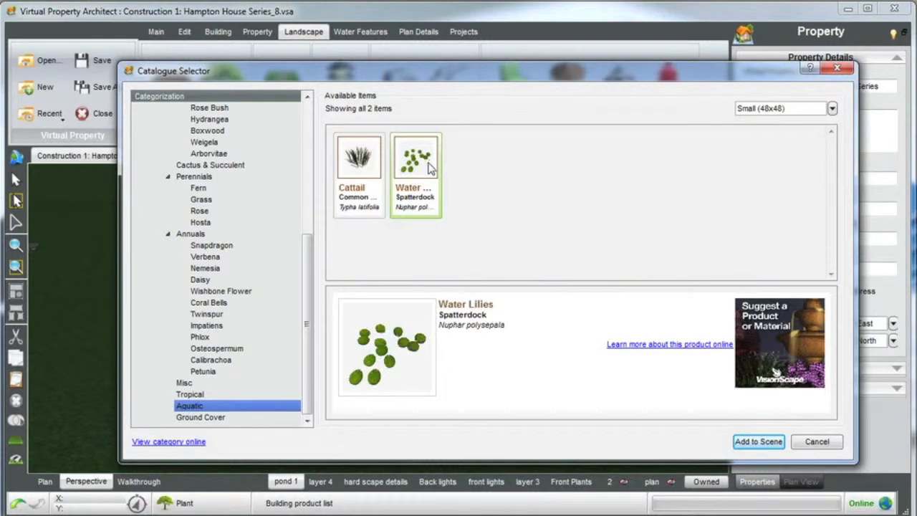
pyautogui.click(757, 441)
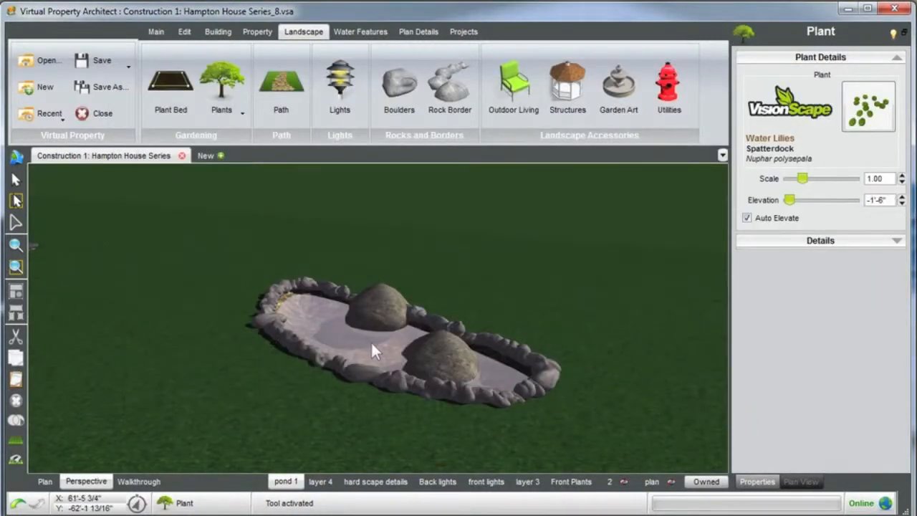
pyautogui.click(338, 306)
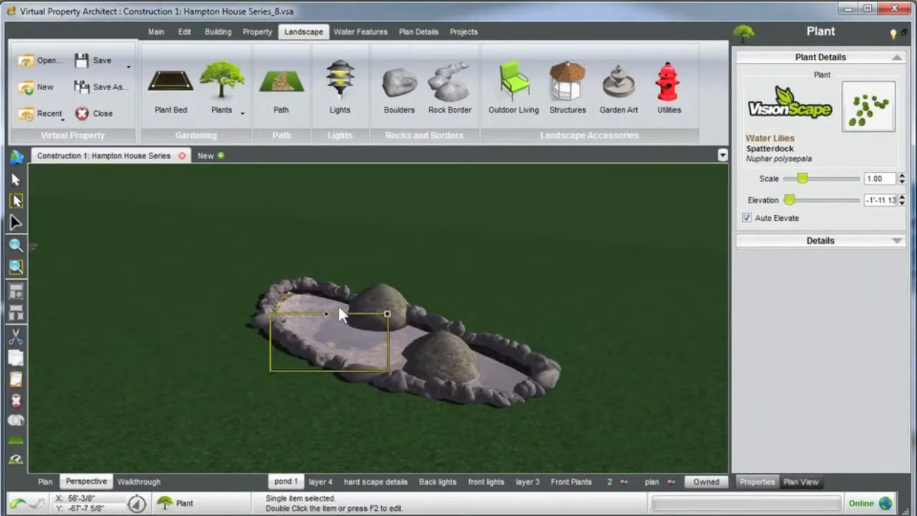
# Adjust the elevation of the water lilies so their pads float at the pond's water surface
pyautogui.click(15, 247)
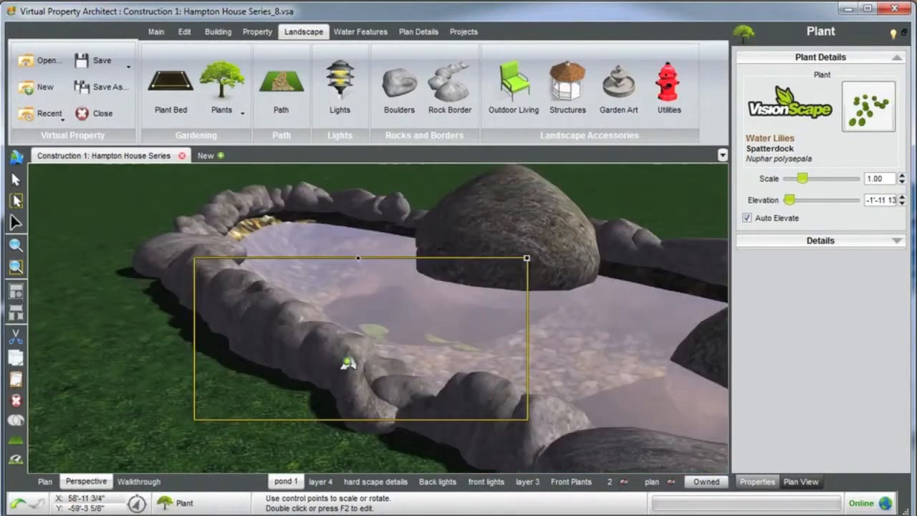
pyautogui.moveTo(346, 358); pyautogui.dragTo(362, 365, button='middle')
pyautogui.moveTo(791, 202); pyautogui.dragTo(791, 208)
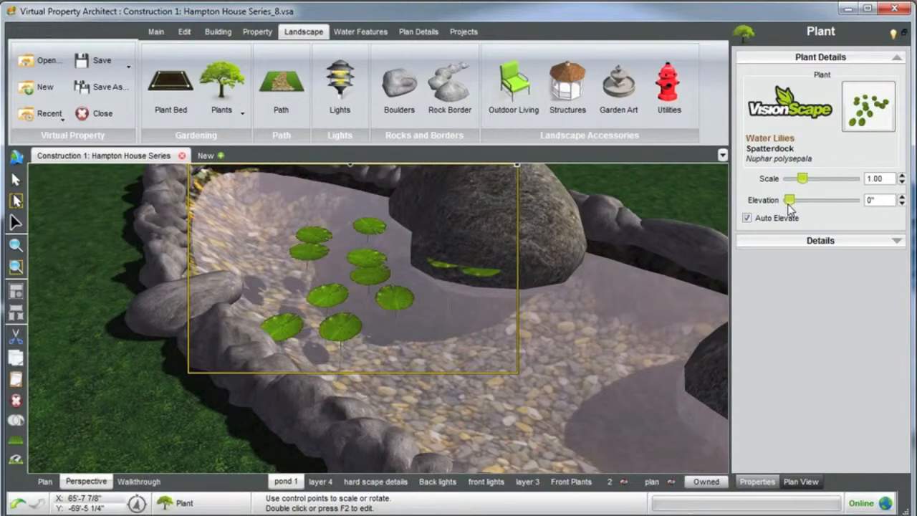
pyautogui.moveTo(611, 260); pyautogui.dragTo(520, 293, button='middle')
pyautogui.click(901, 197)
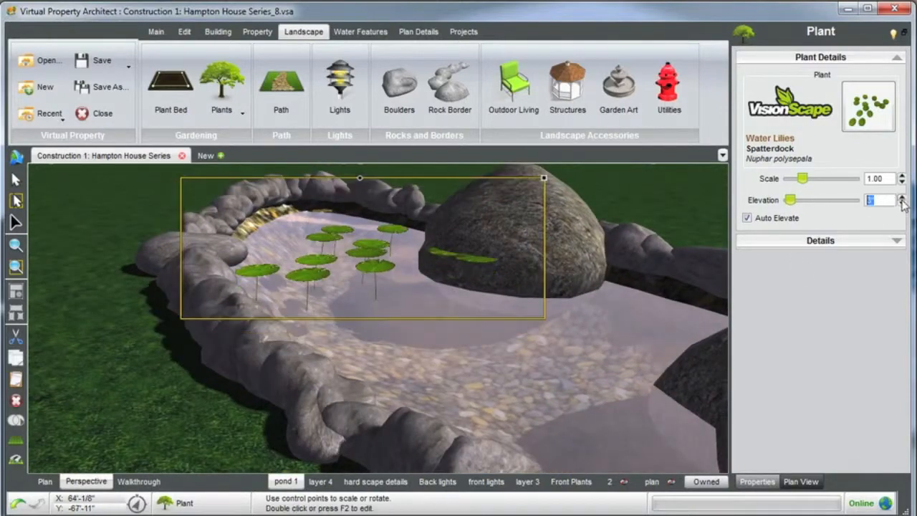
pyautogui.click(902, 197)
pyautogui.click(901, 203)
pyautogui.click(902, 204)
pyautogui.click(901, 203)
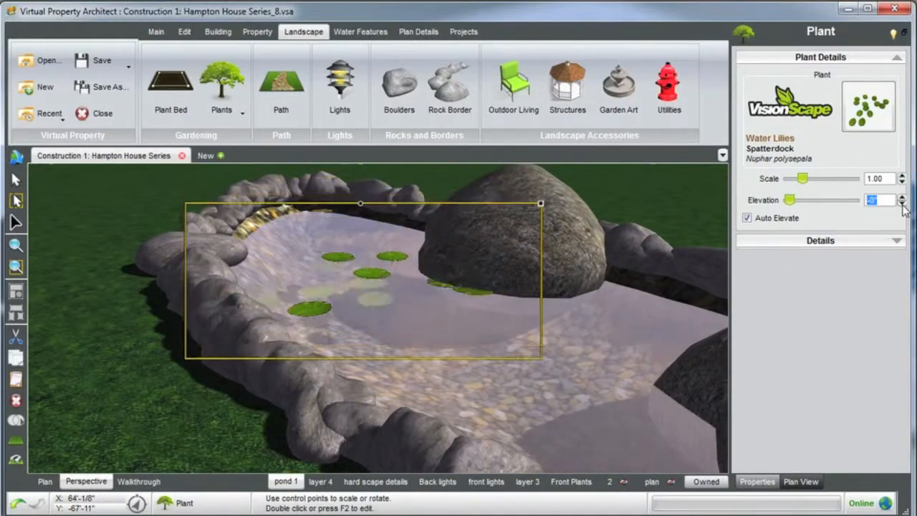
pyautogui.moveTo(463, 337); pyautogui.dragTo(413, 310, button='middle')
pyautogui.click(526, 214)
pyautogui.moveTo(526, 215); pyautogui.dragTo(354, 300, button='middle')
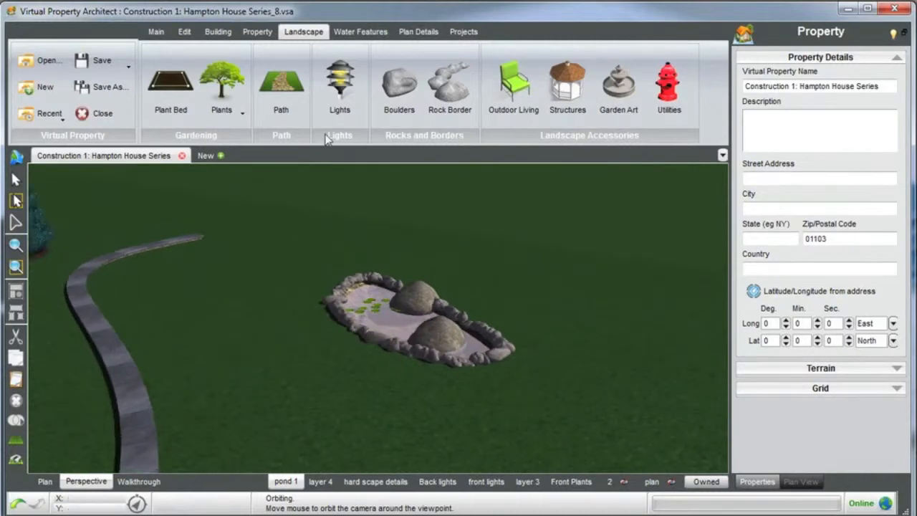
# Enlarge the boulder nearest the lilies to a scale of 2.71 and place a copy of it on the pond's far border
pyautogui.click(350, 32)
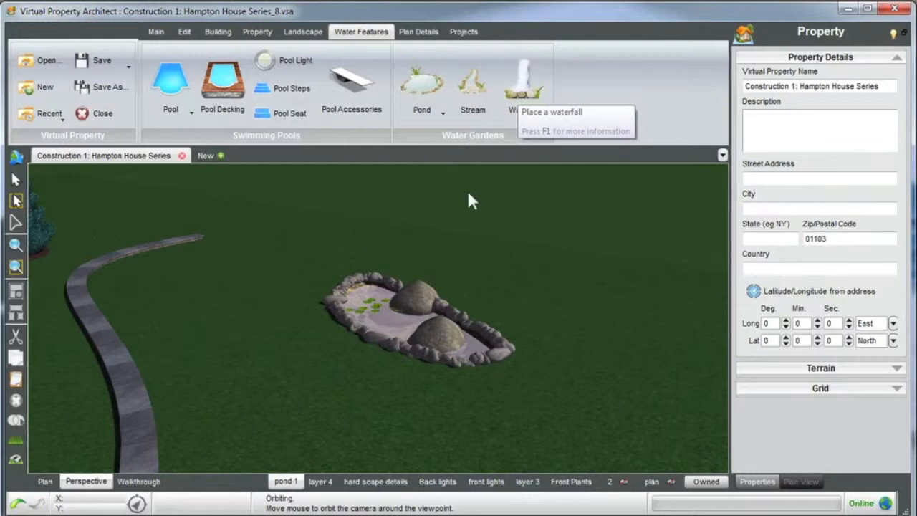
pyautogui.moveTo(466, 192); pyautogui.dragTo(454, 324, button='middle')
pyautogui.click(411, 291)
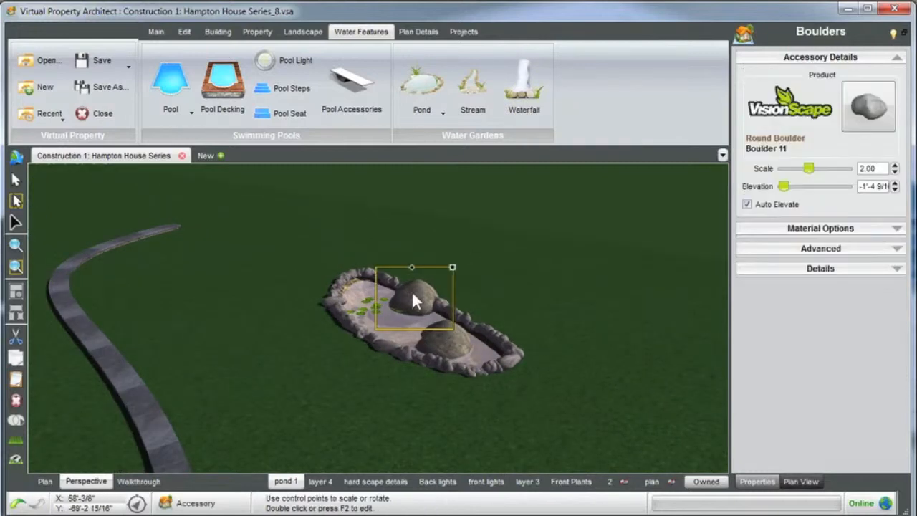
pyautogui.moveTo(455, 268); pyautogui.dragTo(478, 261)
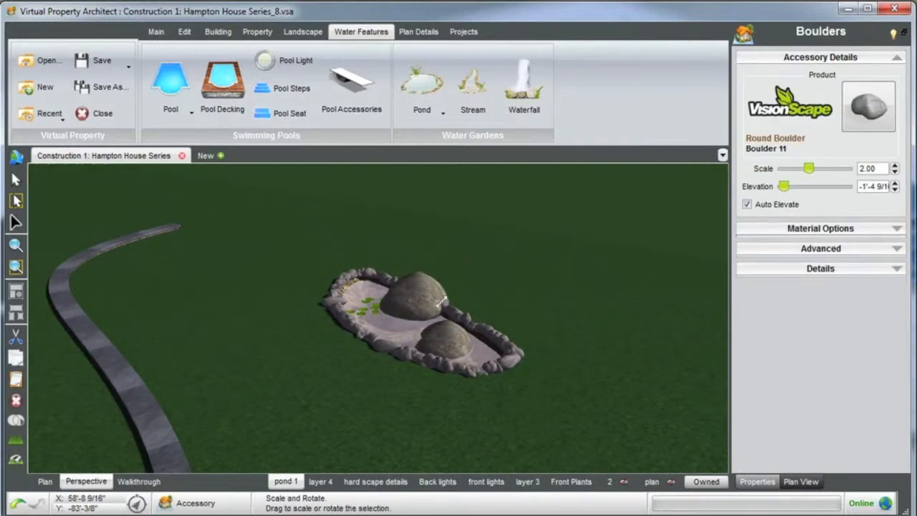
pyautogui.moveTo(421, 301); pyautogui.dragTo(457, 294, button='middle')
pyautogui.click(473, 304)
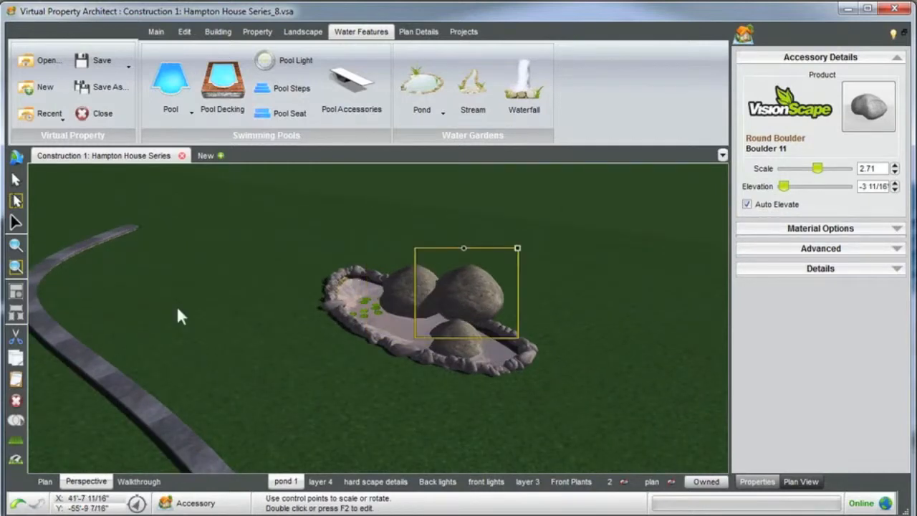
# Lower the new border boulder to an elevation of -6 11/16" and rotate it
pyautogui.click(16, 245)
pyautogui.moveTo(368, 305); pyautogui.dragTo(418, 301, button='middle')
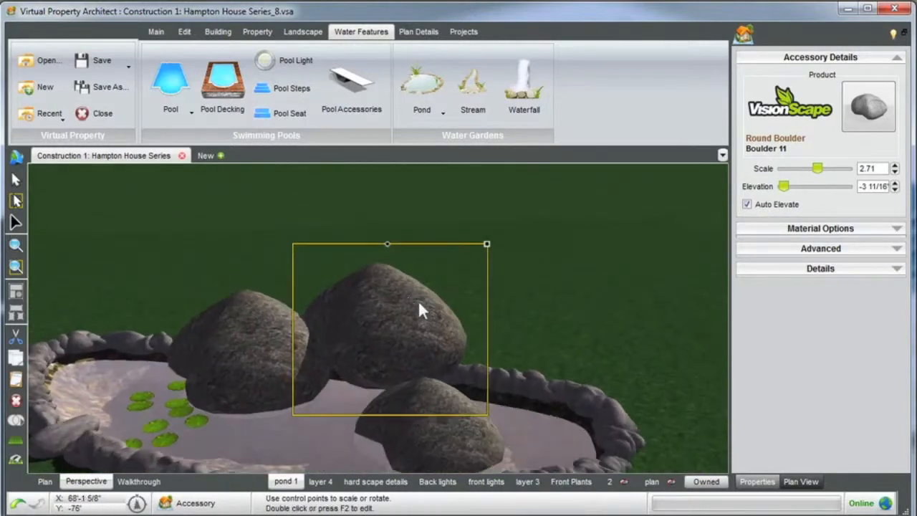
pyautogui.click(894, 189)
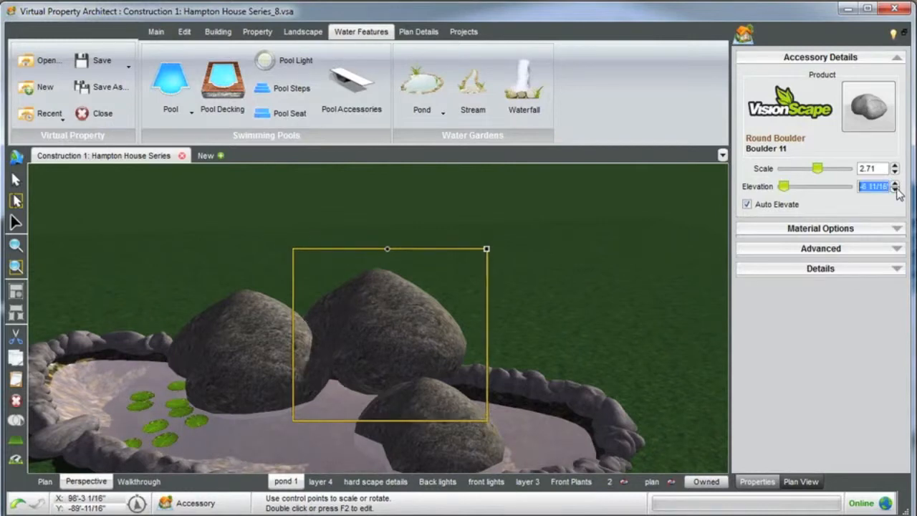
pyautogui.moveTo(430, 322); pyautogui.dragTo(379, 307, button='middle')
pyautogui.moveTo(387, 258); pyautogui.dragTo(266, 285)
pyautogui.moveTo(393, 369); pyautogui.dragTo(382, 334, button='middle')
pyautogui.press('Escape')
# Shift the rear boulder toward the other two and lower its elevation so it sits deeper behind them
pyautogui.click(394, 333)
pyautogui.moveTo(378, 326); pyautogui.dragTo(358, 331)
pyautogui.moveTo(358, 332); pyautogui.dragTo(362, 304, button='middle')
pyautogui.click(895, 189)
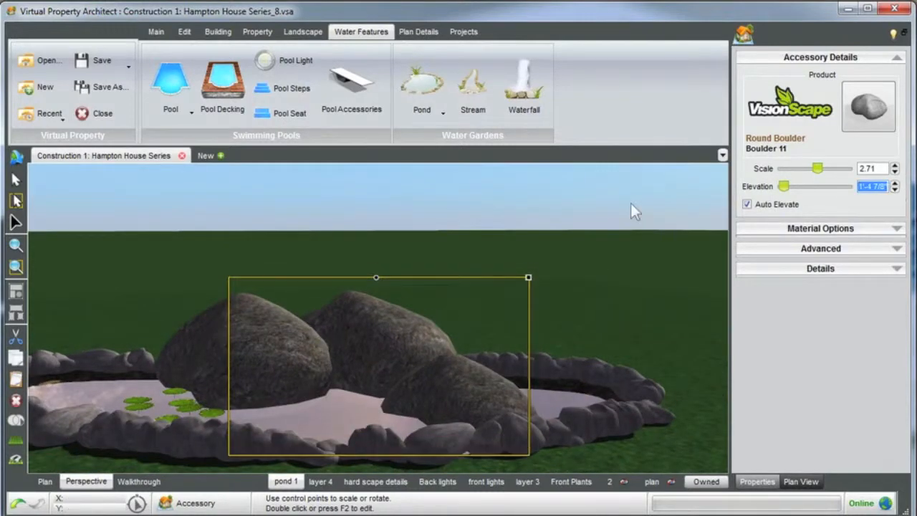
pyautogui.moveTo(543, 207); pyautogui.dragTo(424, 328)
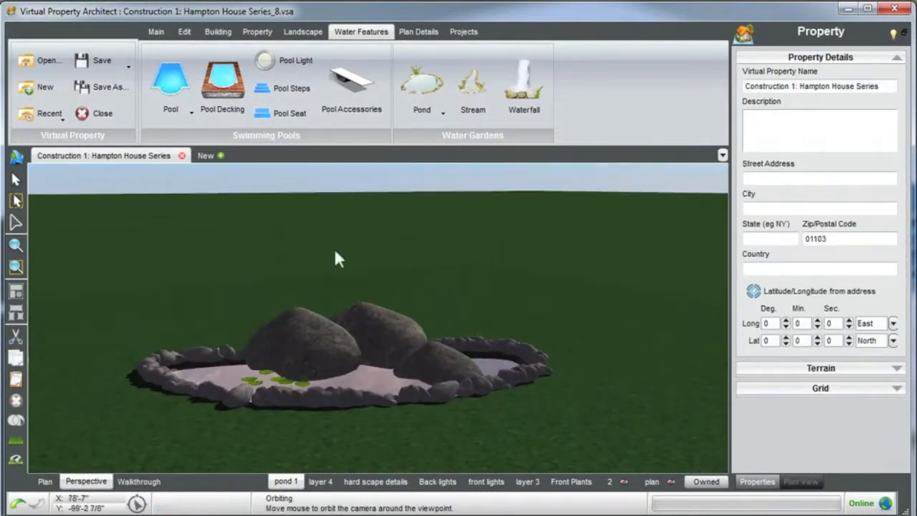
# Add a 1' wide Waterfall Source from the catalogue and place it on the grass in front of the pond
pyautogui.click(524, 85)
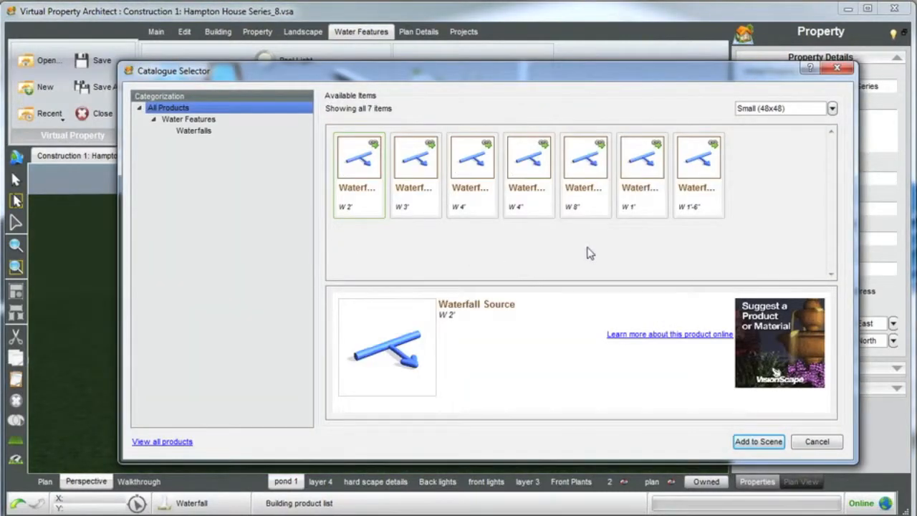
pyautogui.click(639, 161)
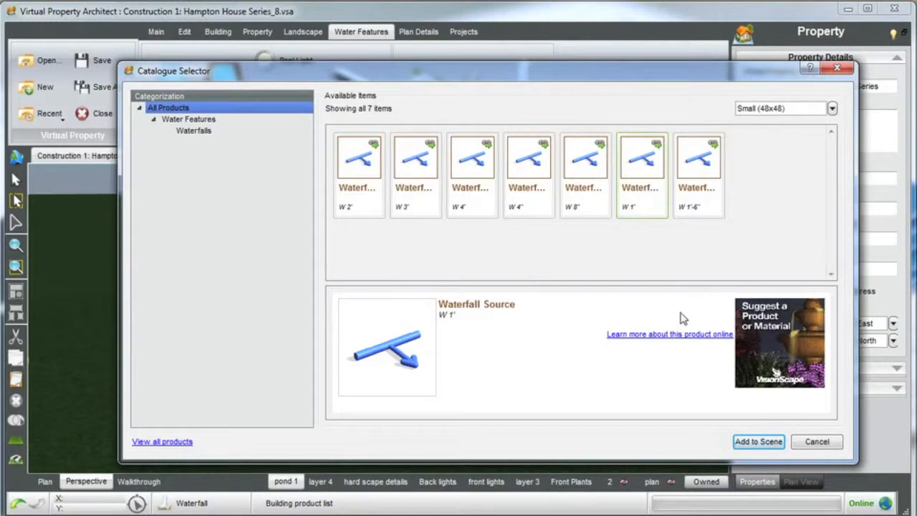
pyautogui.click(747, 442)
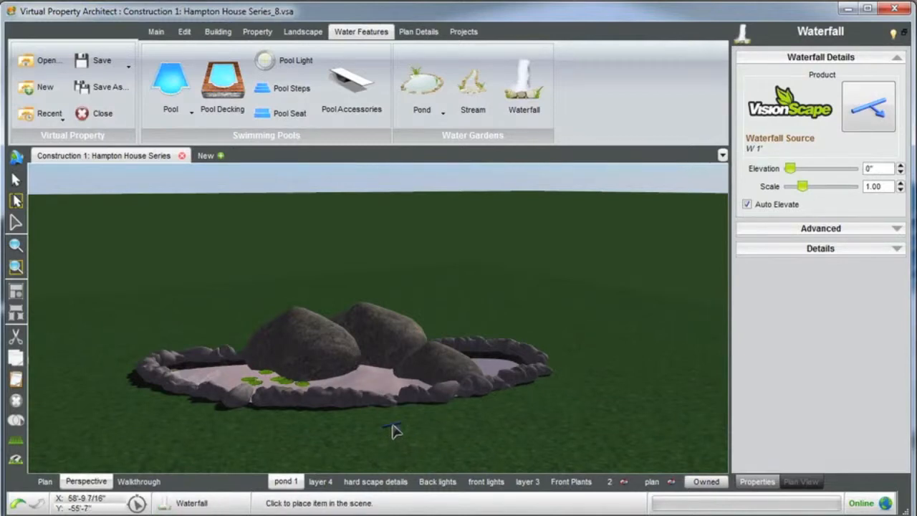
pyautogui.click(393, 425)
pyautogui.scroll(5, 420, 430)
pyautogui.moveTo(399, 421); pyautogui.dragTo(386, 408, button='middle')
pyautogui.scroll(-2, 387, 418)
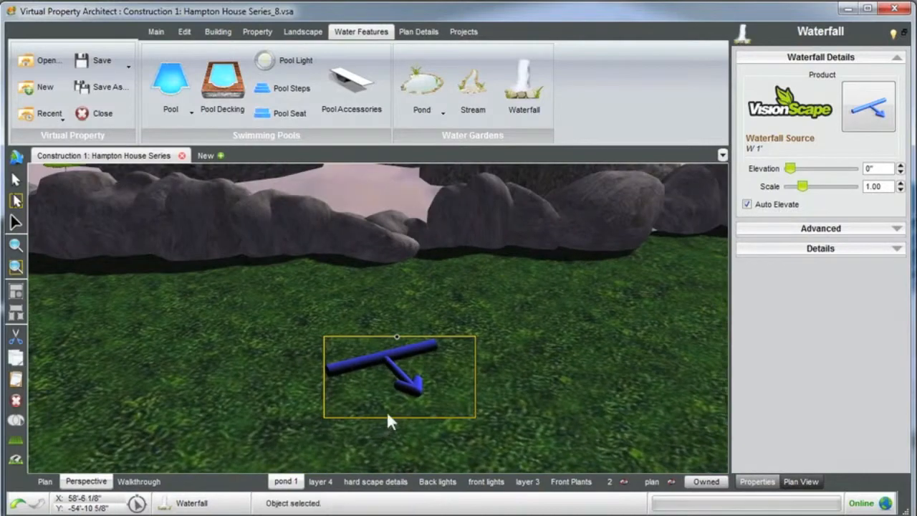
# Rotate the waterfall source so its flow arrow points straight away from the pond's boulders
pyautogui.scroll(-3, 384, 405)
pyautogui.click(381, 326)
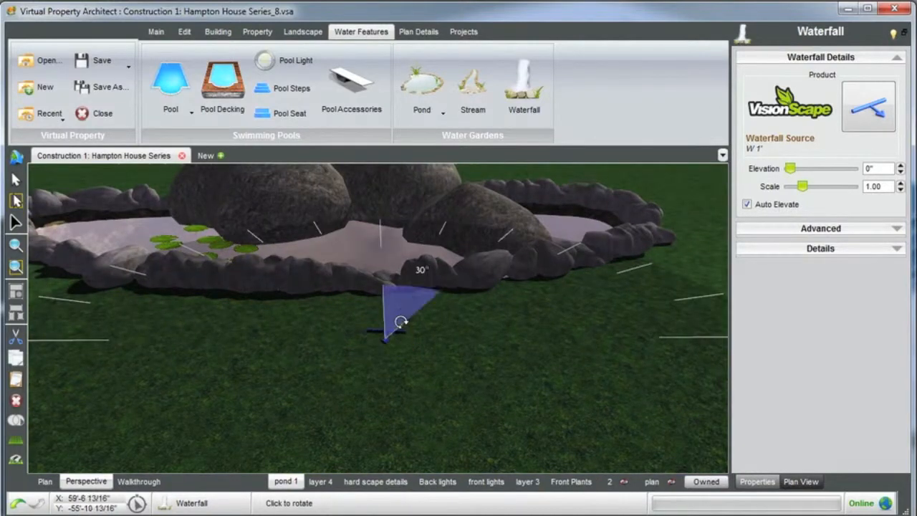
pyautogui.click(399, 371)
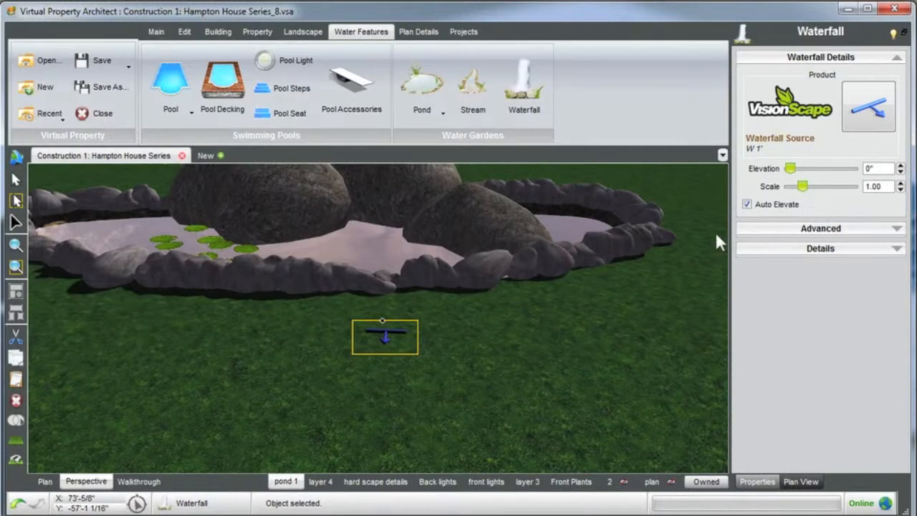
# Turn off automatic elevation for the waterfall source and set its elevation to 1'
pyautogui.moveTo(439, 321); pyautogui.dragTo(465, 308, button='middle')
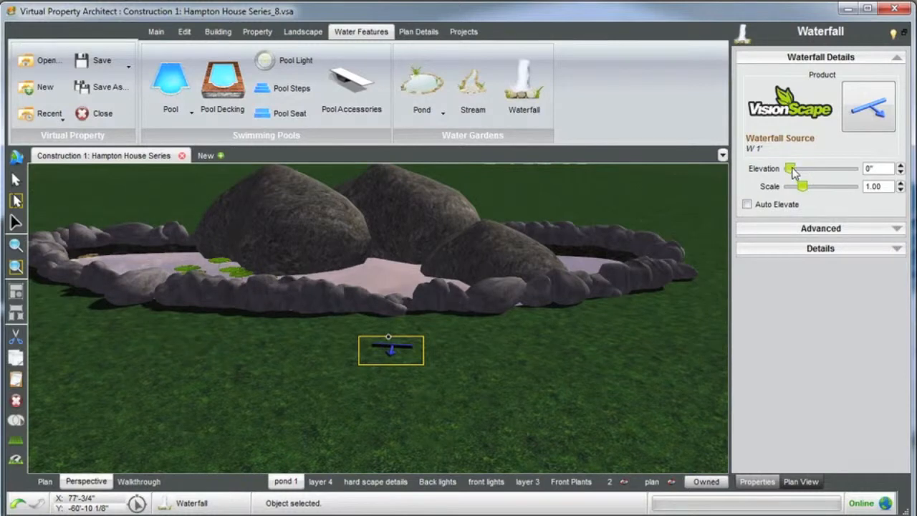
pyautogui.write('1')
pyautogui.press('Return')
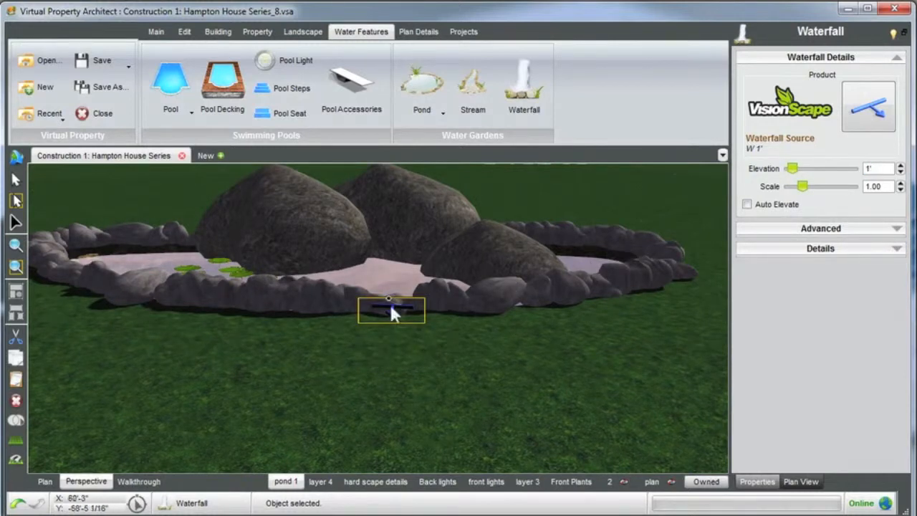
# Move the waterfall source across the pond toward the gap between the two larger boulders
pyautogui.moveTo(391, 306); pyautogui.dragTo(397, 292, button='middle')
pyautogui.scroll(-3, 397, 289)
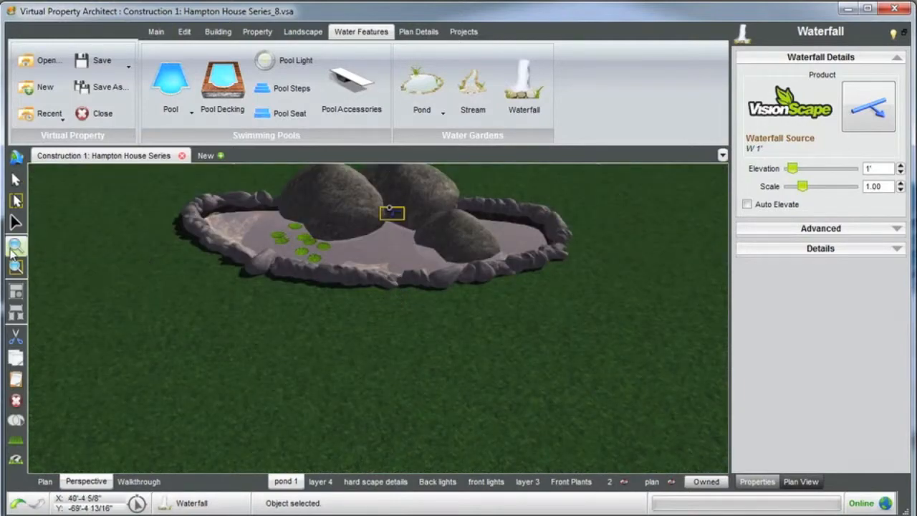
pyautogui.click(15, 245)
pyautogui.scroll(-3, 440, 311)
pyautogui.moveTo(439, 311); pyautogui.dragTo(393, 322, button='middle')
# Raise the waterfall source to an elevation of 1'-6" and reposition it in the gap between the two larger boulders
pyautogui.click(900, 166)
pyautogui.click(901, 166)
pyautogui.moveTo(385, 289)
pyautogui.mouseDown(button='middle')
pyautogui.moveTo(401, 287)
pyautogui.moveTo(393, 294)
pyautogui.mouseUp(button='middle')
pyautogui.click(410, 266)
pyautogui.hotkey('ctrl', 'z')
pyautogui.click(391, 289)
pyautogui.moveTo(394, 292); pyautogui.dragTo(415, 241)
pyautogui.moveTo(415, 244); pyautogui.dragTo(403, 210, button='middle')
pyautogui.moveTo(397, 202); pyautogui.dragTo(380, 204)
# Examine the waterfall source's placement between the boulders from several angles and distances
pyautogui.click(486, 362)
pyautogui.moveTo(486, 362)
pyautogui.mouseDown(button='middle')
pyautogui.moveTo(507, 352)
pyautogui.moveTo(497, 348)
pyautogui.mouseUp(button='middle')
pyautogui.scroll(-3, 497, 345)
pyautogui.click(556, 193)
pyautogui.moveTo(416, 286); pyautogui.dragTo(410, 308, button='middle')
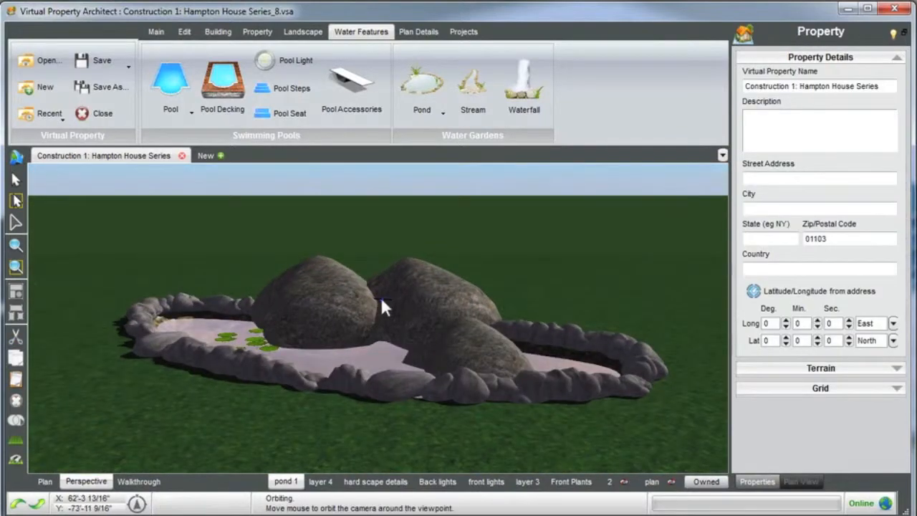
pyautogui.click(381, 298)
pyautogui.scroll(3, 381, 298)
pyautogui.scroll(-3, 382, 299)
pyautogui.scroll(-3, 383, 298)
pyautogui.click(437, 235)
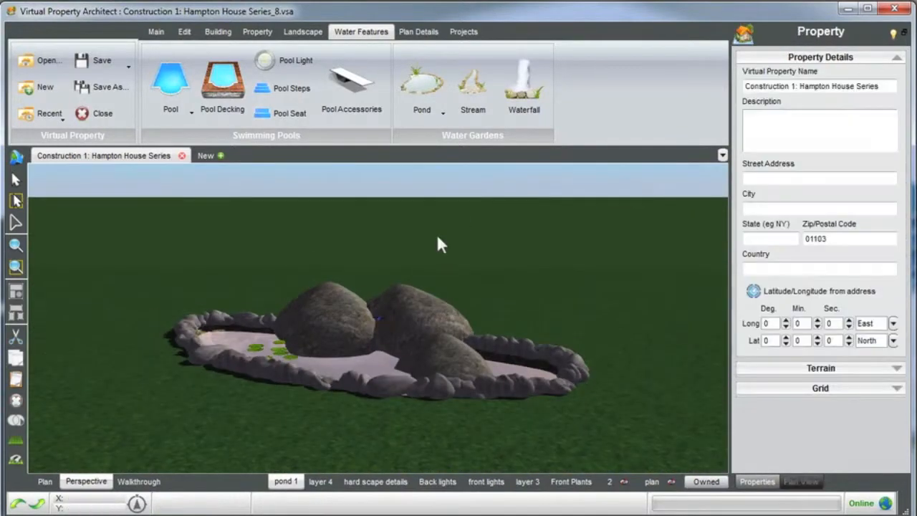
pyautogui.scroll(3, 375, 330)
pyautogui.moveTo(375, 329); pyautogui.dragTo(376, 321, button='middle')
# Select the waterfall source, show its advanced rotation settings, and check its orientation between the boulders
pyautogui.click(379, 318)
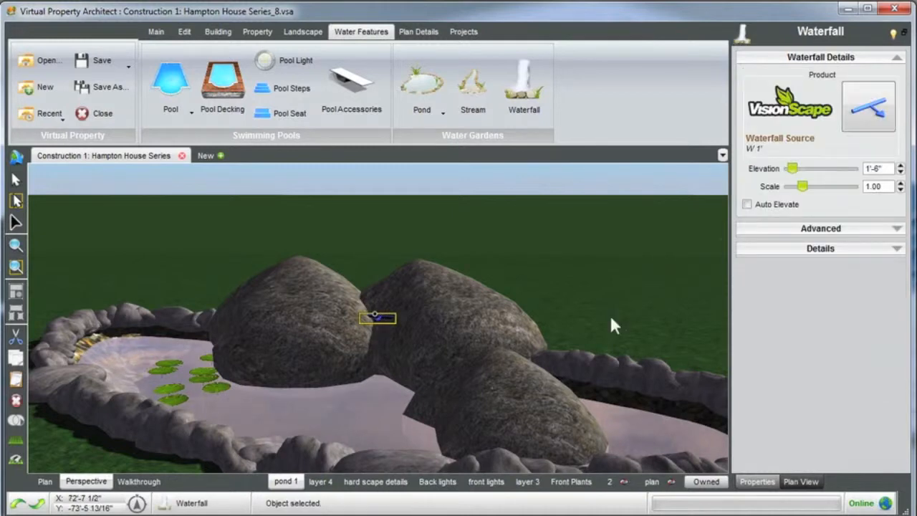
pyautogui.click(758, 229)
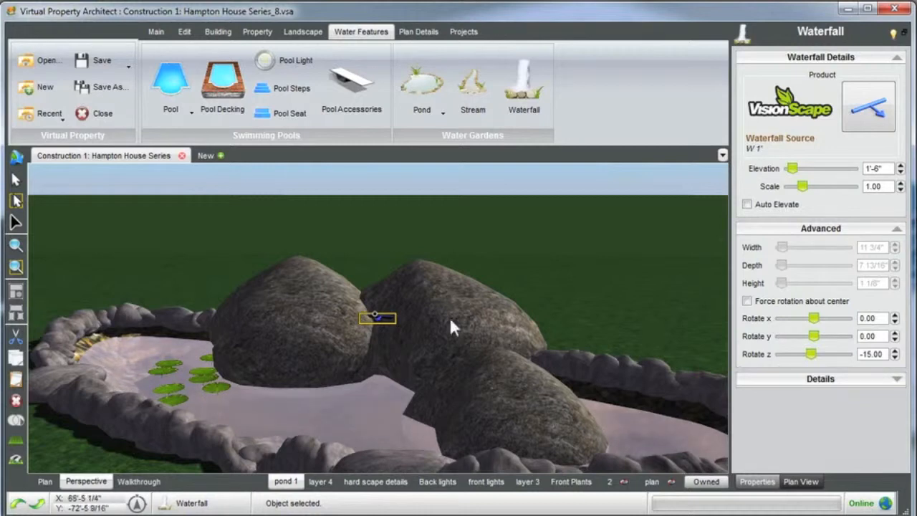
pyautogui.moveTo(393, 325); pyautogui.dragTo(390, 328, button='middle')
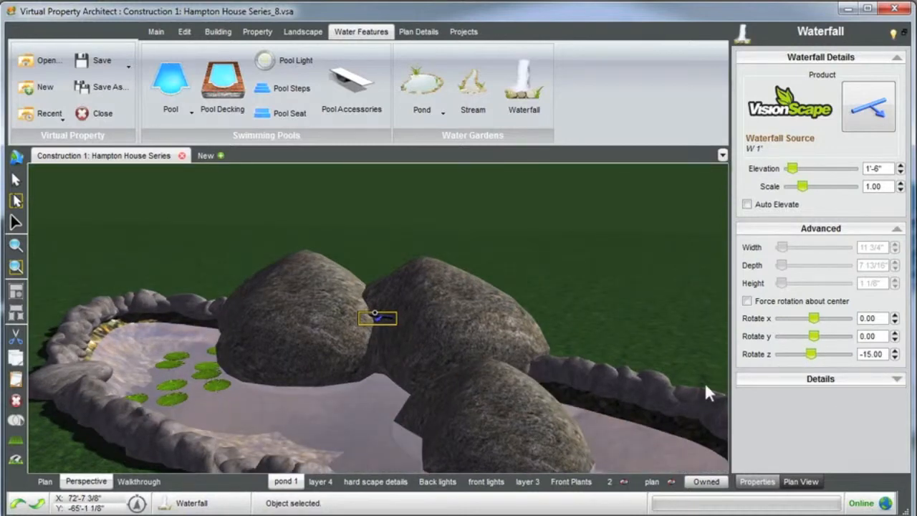
pyautogui.moveTo(519, 349); pyautogui.dragTo(436, 336, button='middle')
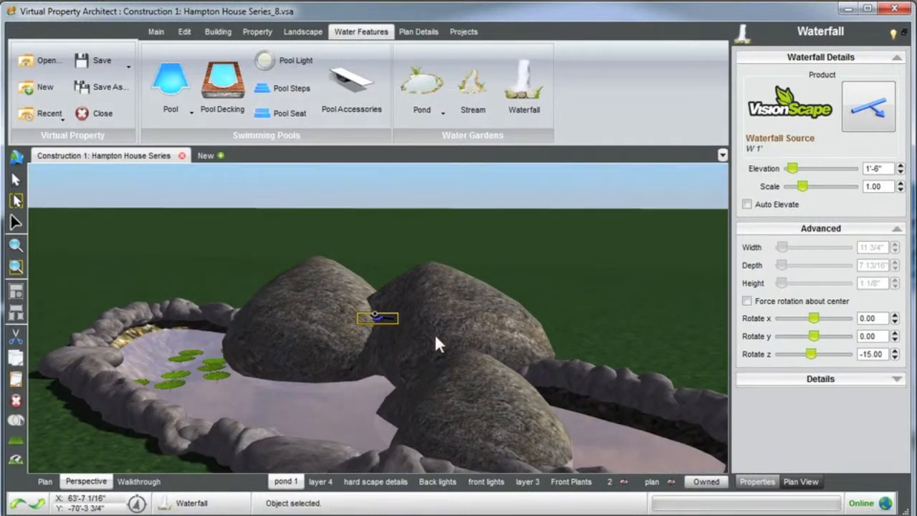
pyautogui.moveTo(444, 258); pyautogui.dragTo(428, 258, button='middle')
pyautogui.moveTo(390, 322); pyautogui.dragTo(395, 326, button='middle')
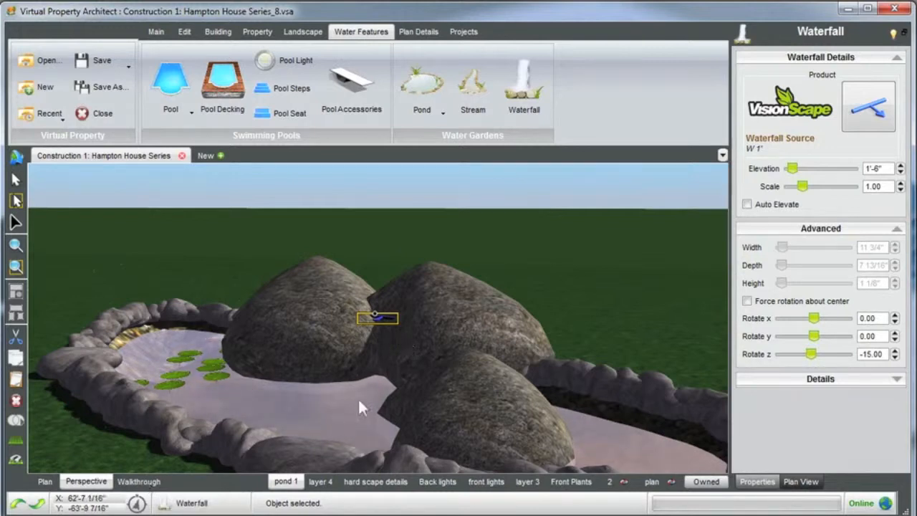
# Run a real-time walkthrough with manual camera control to view the waterfall flowing, and return to the perspective view
pyautogui.click(140, 482)
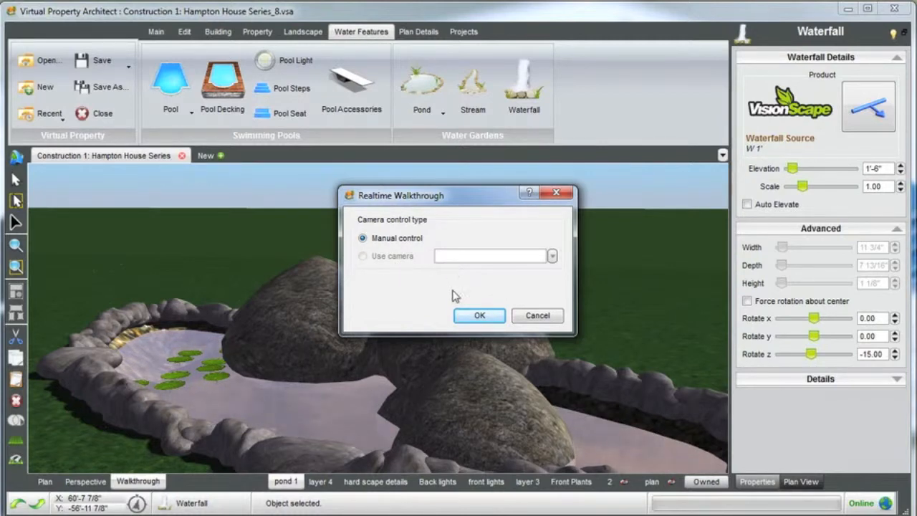
pyautogui.click(478, 316)
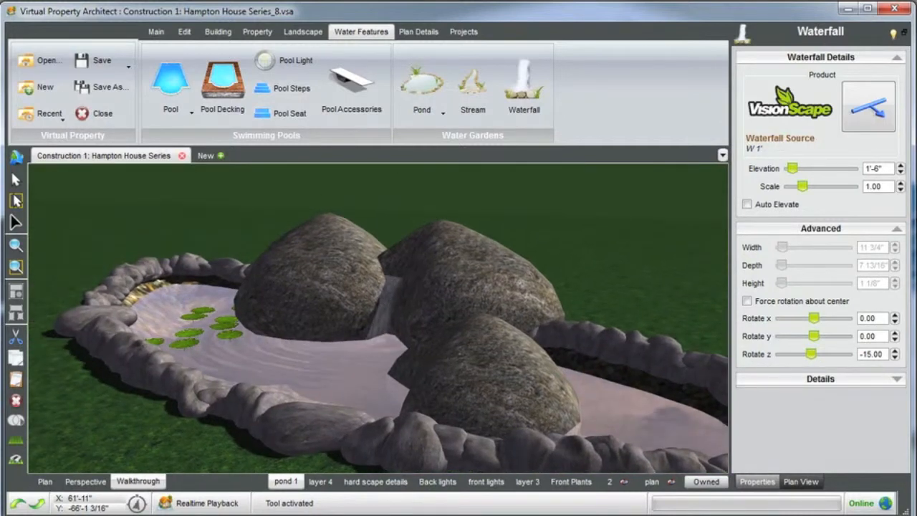
pyautogui.press('Down')
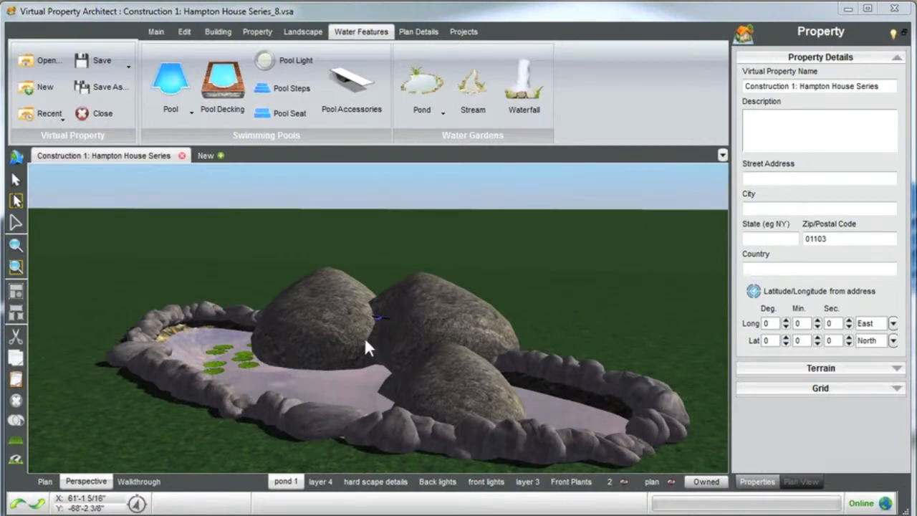
pyautogui.moveTo(411, 340); pyautogui.dragTo(379, 338, button='middle')
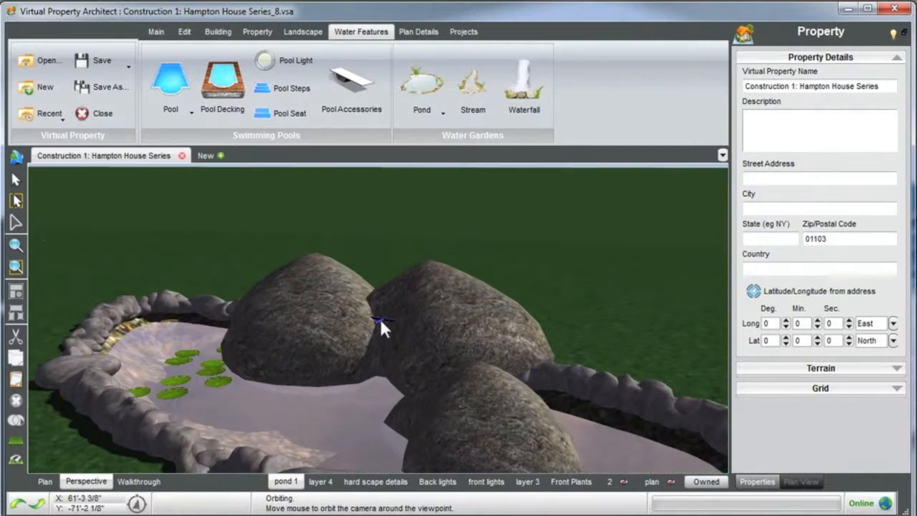
# Replace the selected waterfall source with the 2' wide Waterfall Source from the catalogue
pyautogui.click(379, 321)
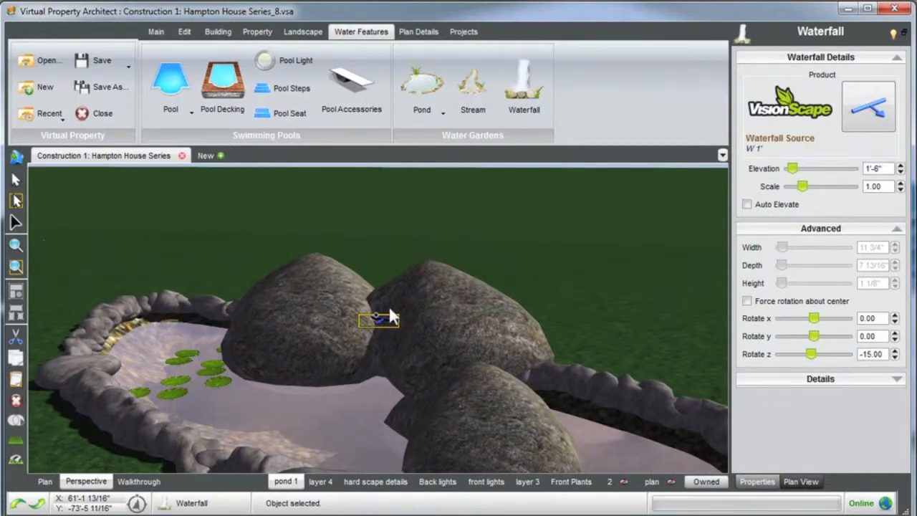
pyautogui.scroll(-2, 411, 324)
pyautogui.click(861, 116)
pyautogui.click(867, 120)
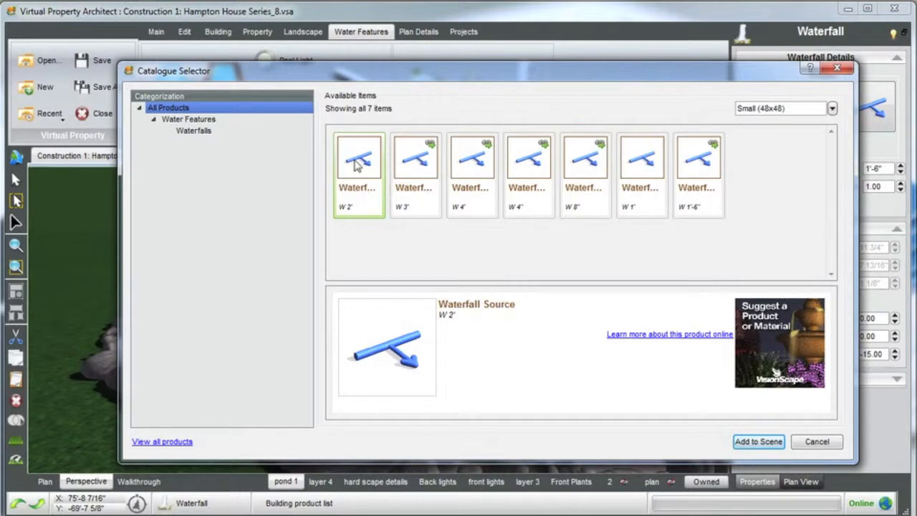
pyautogui.click(759, 441)
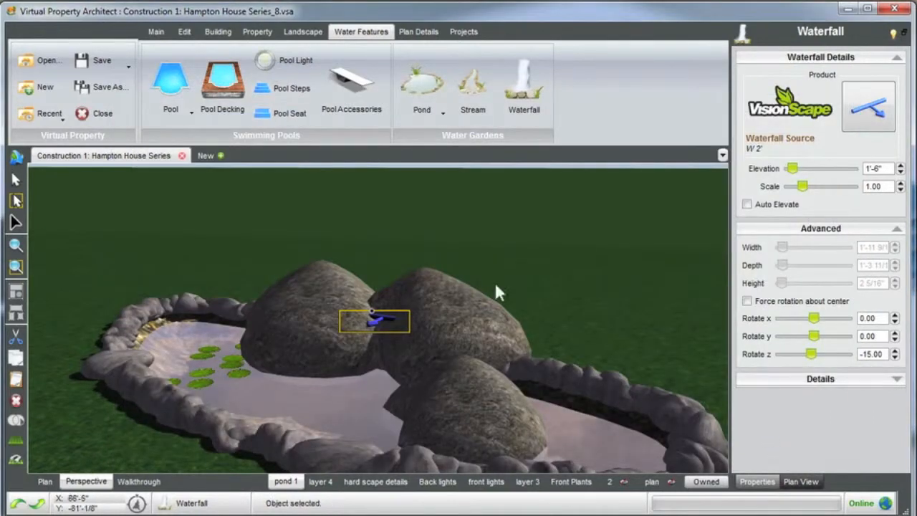
# Preview the widened waterfall in a manually controlled real-time walkthrough and exit back to the perspective view
pyautogui.scroll(-2, 423, 297)
pyautogui.moveTo(411, 315); pyautogui.dragTo(420, 324, button='middle')
pyautogui.scroll(1, 392, 354)
pyautogui.moveTo(385, 351); pyautogui.dragTo(377, 346, button='middle')
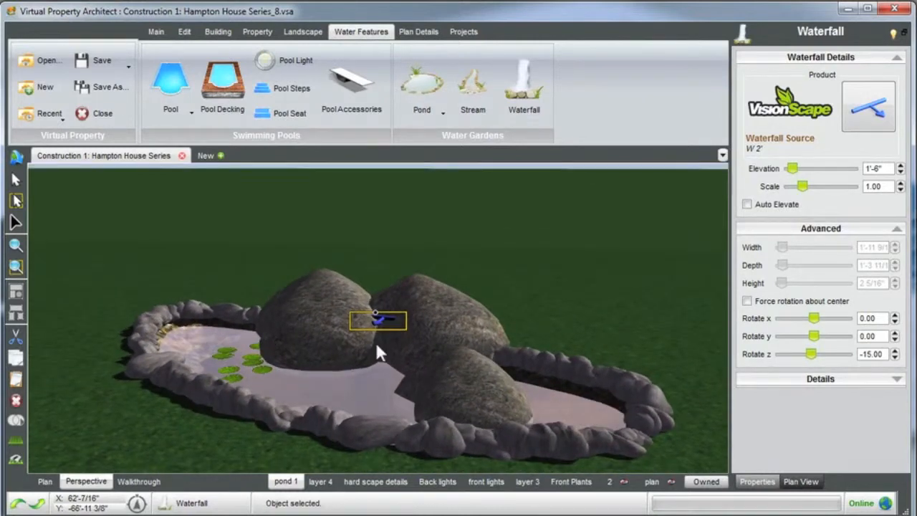
pyautogui.moveTo(344, 416); pyautogui.dragTo(391, 409, button='middle')
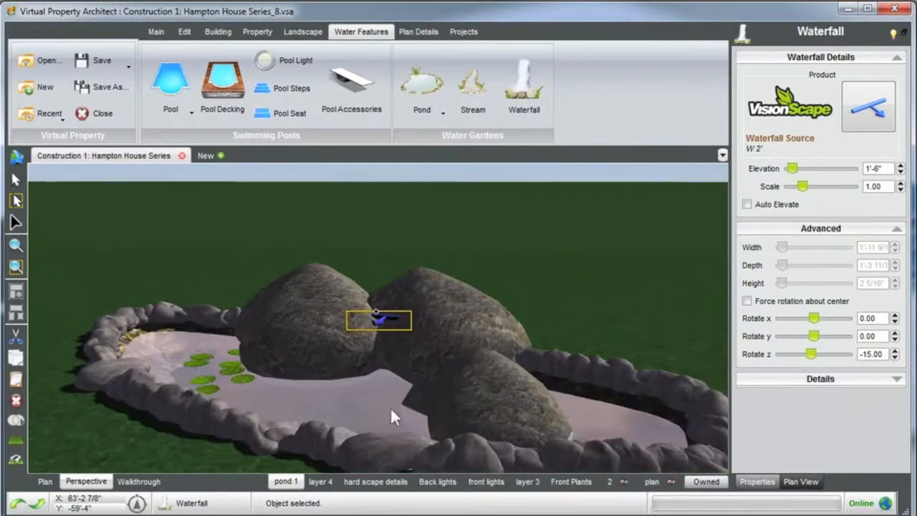
pyautogui.click(138, 481)
pyautogui.click(478, 316)
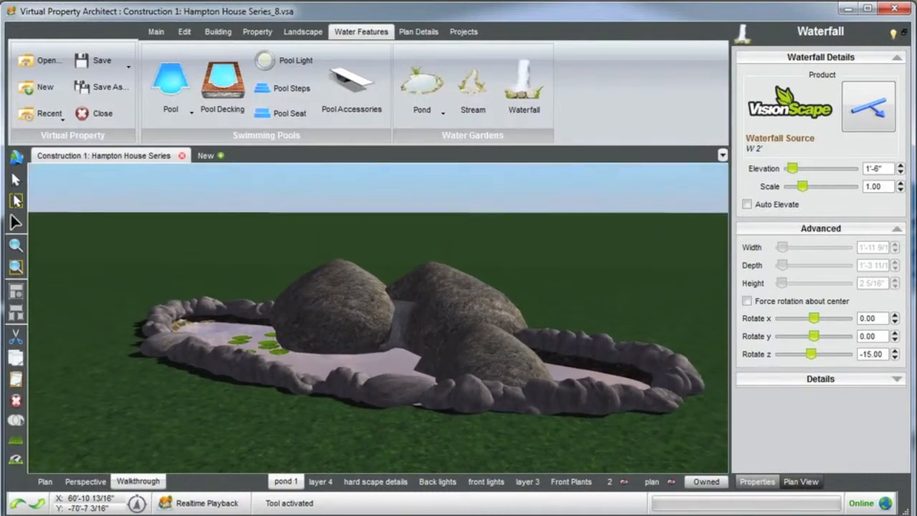
pyautogui.press('Escape')
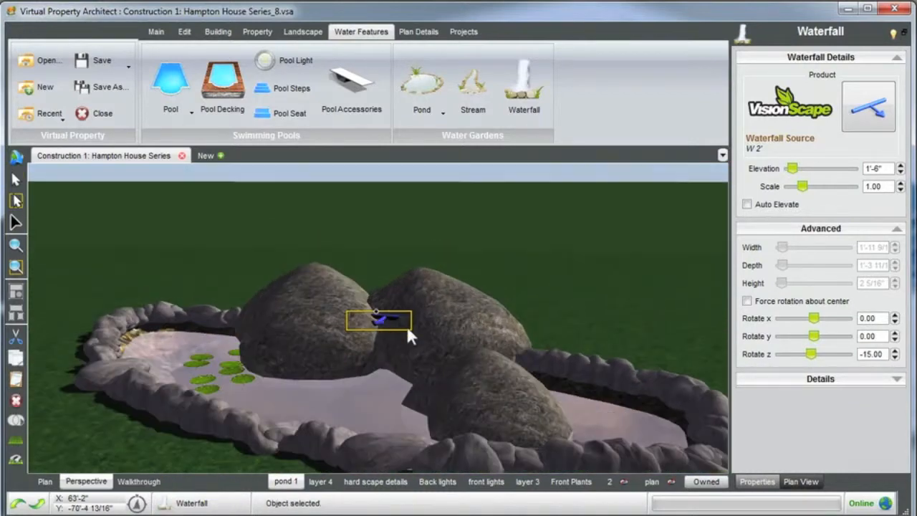
# Reshape the pond by pulling its front boundary points outward and inserting a new point on the front edge
pyautogui.scroll(-2, 396, 367)
pyautogui.moveTo(396, 366); pyautogui.dragTo(334, 370, button='middle')
pyautogui.click(337, 378)
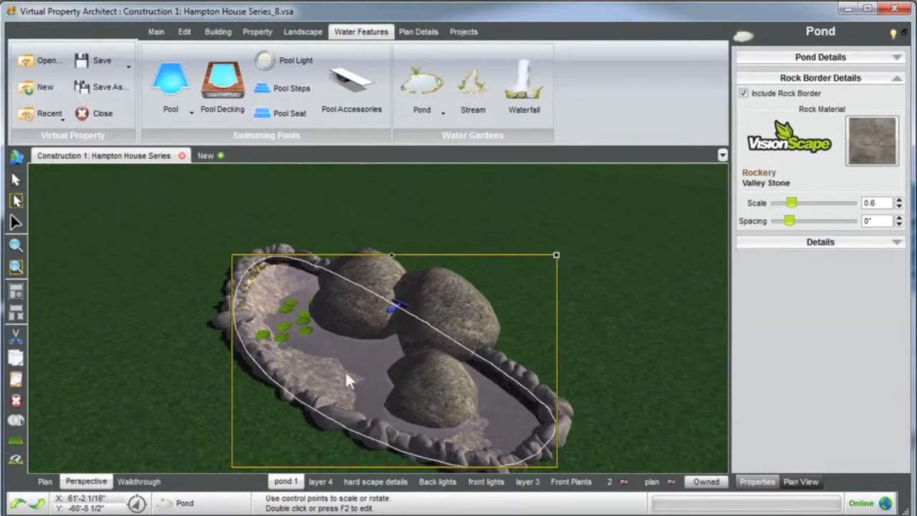
pyautogui.doubleClick(351, 371)
pyautogui.scroll(-2, 343, 378)
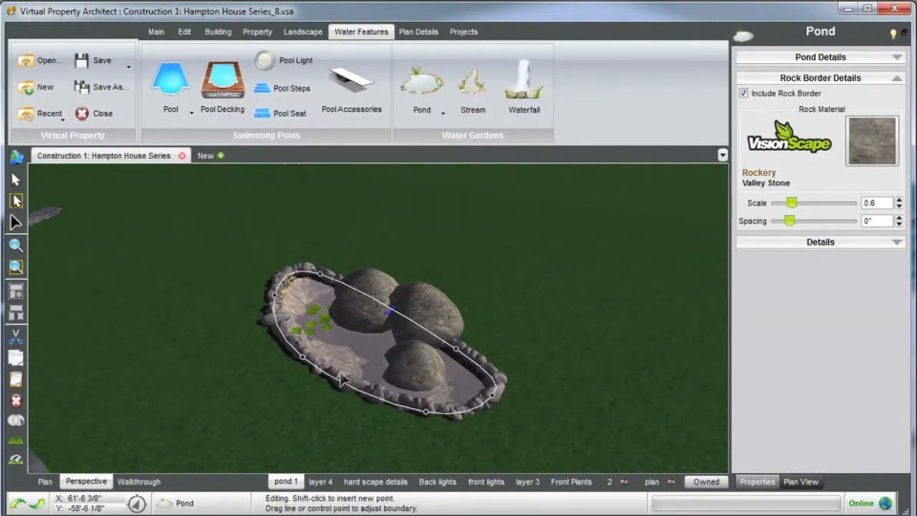
pyautogui.moveTo(302, 360); pyautogui.dragTo(275, 393)
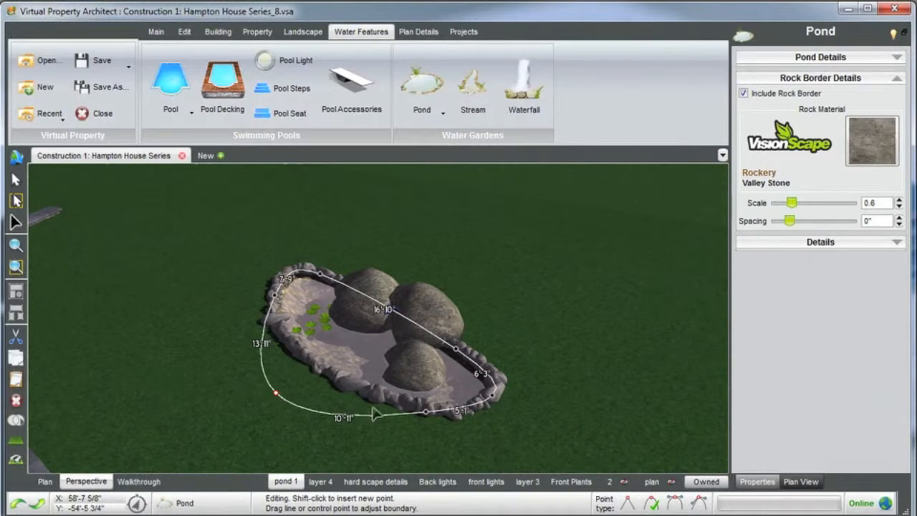
pyautogui.moveTo(426, 413); pyautogui.dragTo(428, 435)
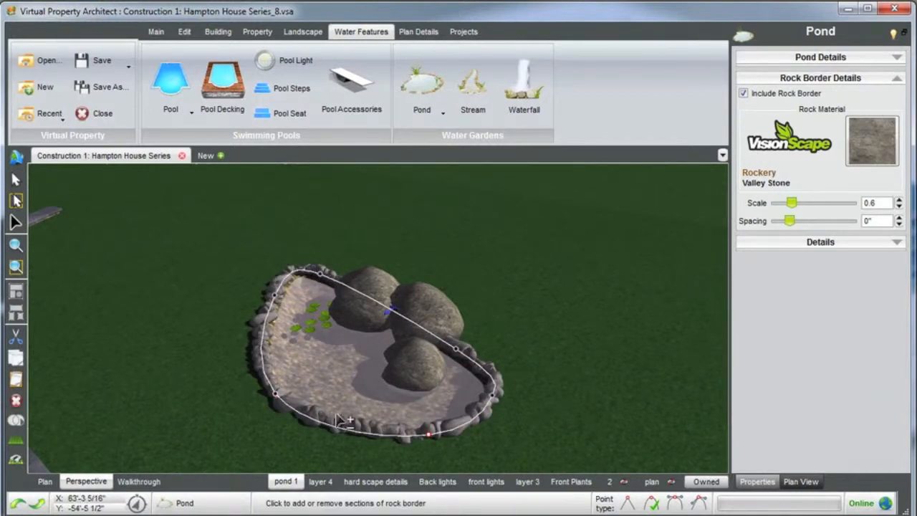
pyautogui.keyDown('shift'); pyautogui.click(352, 432); pyautogui.keyUp('shift')
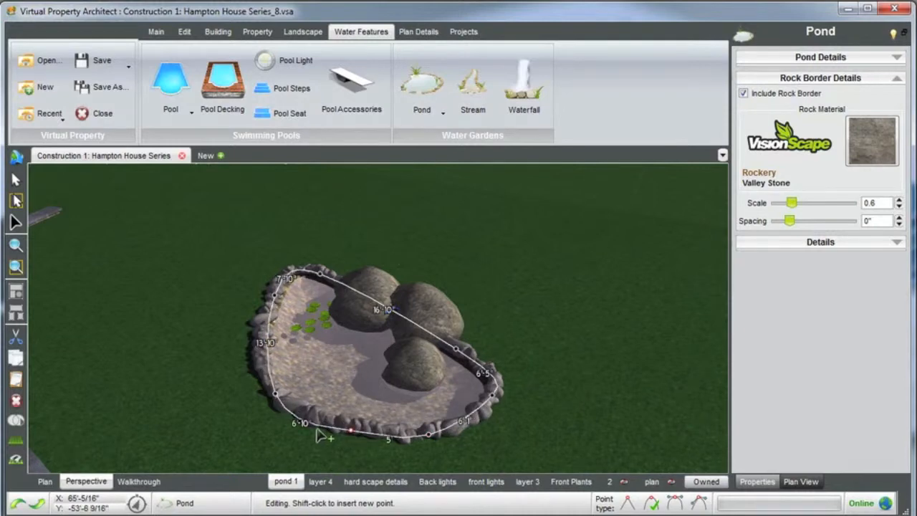
pyautogui.click(485, 290)
# Examine the finished water feature on the house patio, including its water lilies, pool and surrounding plant bed
pyautogui.moveTo(435, 325); pyautogui.dragTo(389, 340, button='middle')
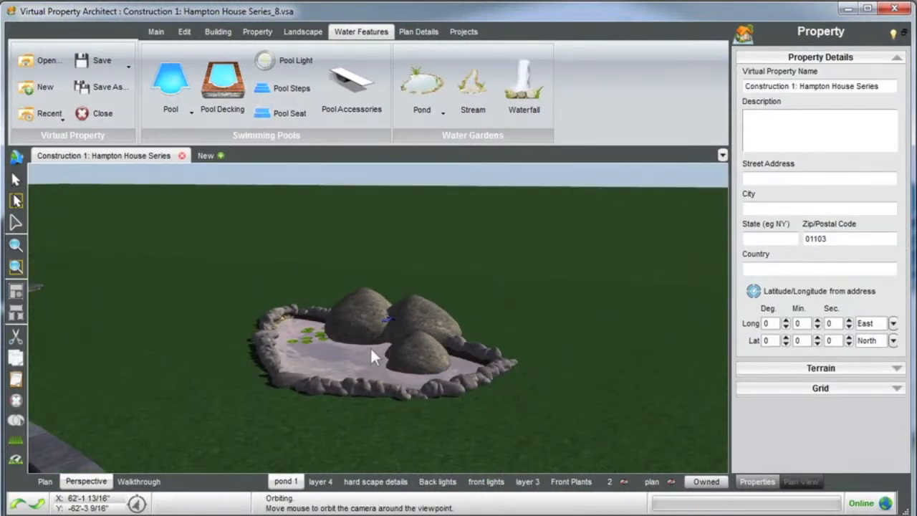
pyautogui.moveTo(369, 351); pyautogui.dragTo(261, 392, button='middle')
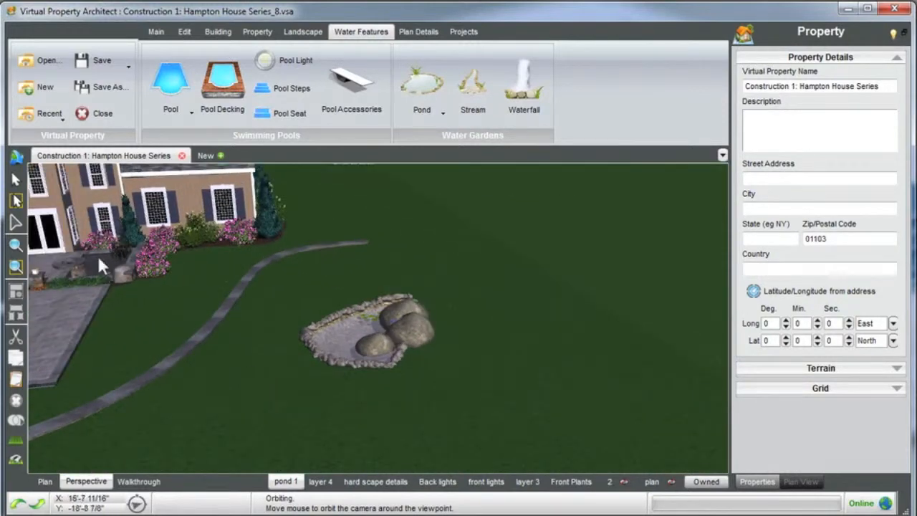
pyautogui.click(96, 253)
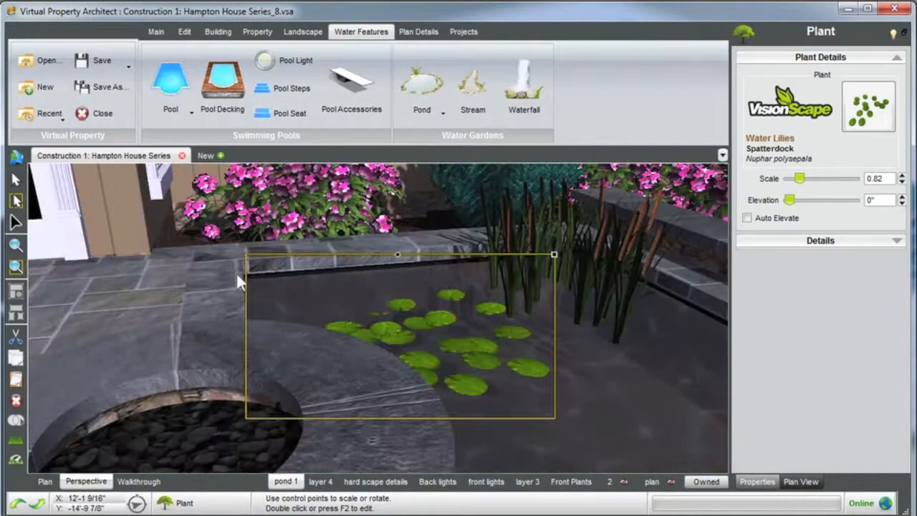
pyautogui.moveTo(240, 281); pyautogui.dragTo(452, 344, button='middle')
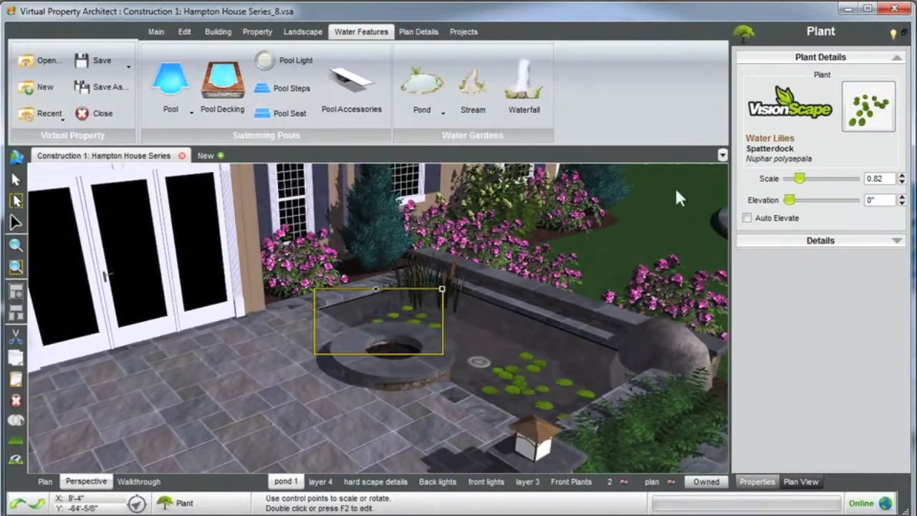
pyautogui.click(550, 313)
pyautogui.moveTo(550, 312); pyautogui.dragTo(487, 338, button='middle')
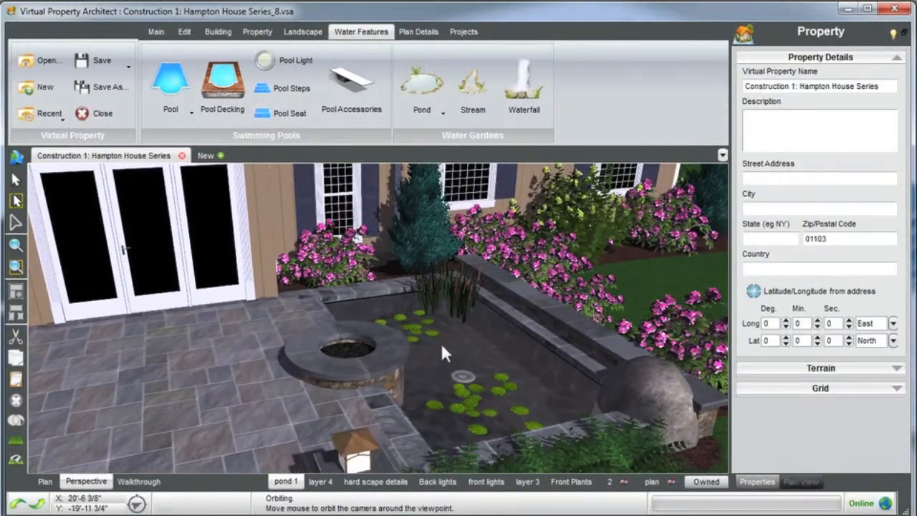
pyautogui.click(454, 351)
pyautogui.scroll(-3, 450, 348)
pyautogui.moveTo(450, 349); pyautogui.dragTo(456, 351, button='middle')
pyautogui.scroll(-1, 454, 347)
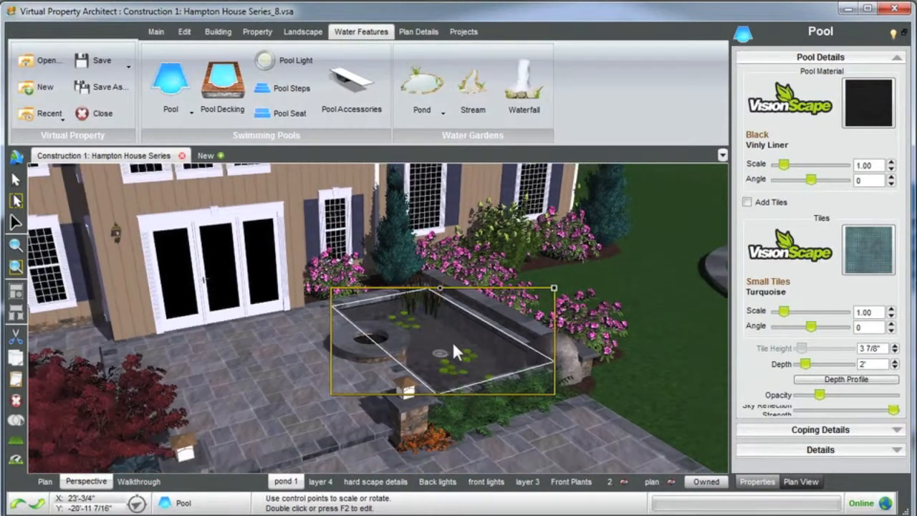
pyautogui.click(611, 254)
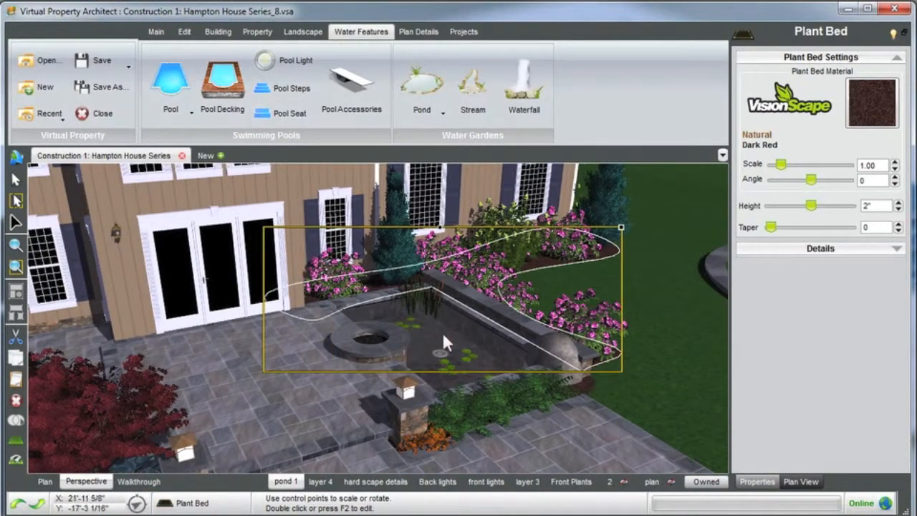